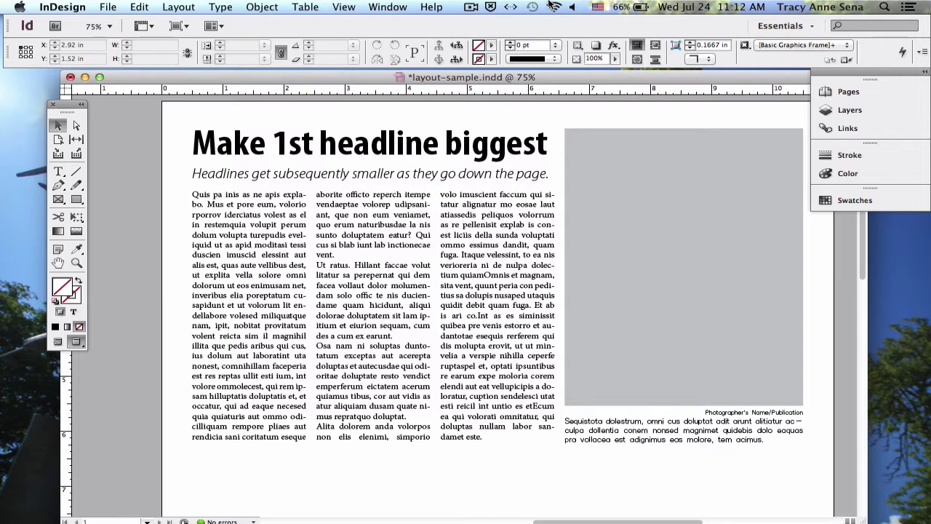
Step: Open Window > Styles > Paragraph Styles and drag the panel up over the photo frame
left_click(396, 7)
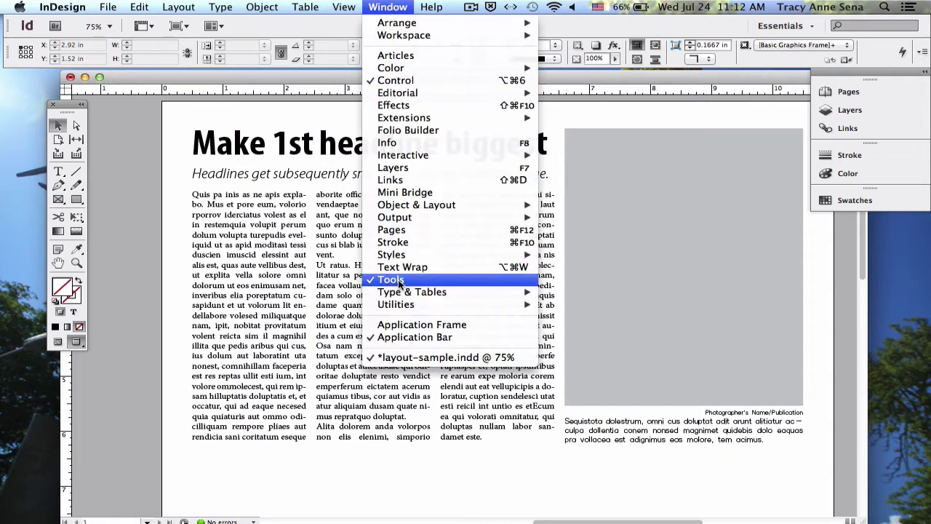
mouse_move(401, 255)
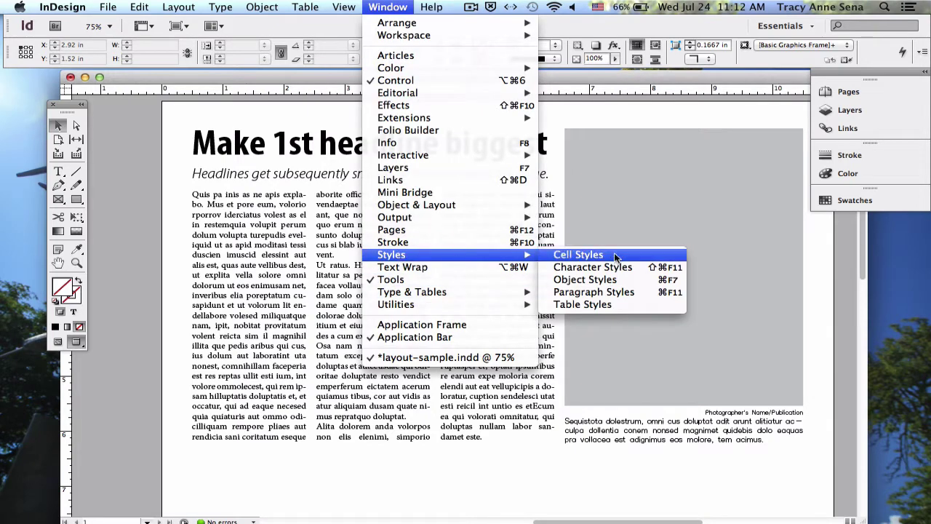
left_click(617, 291)
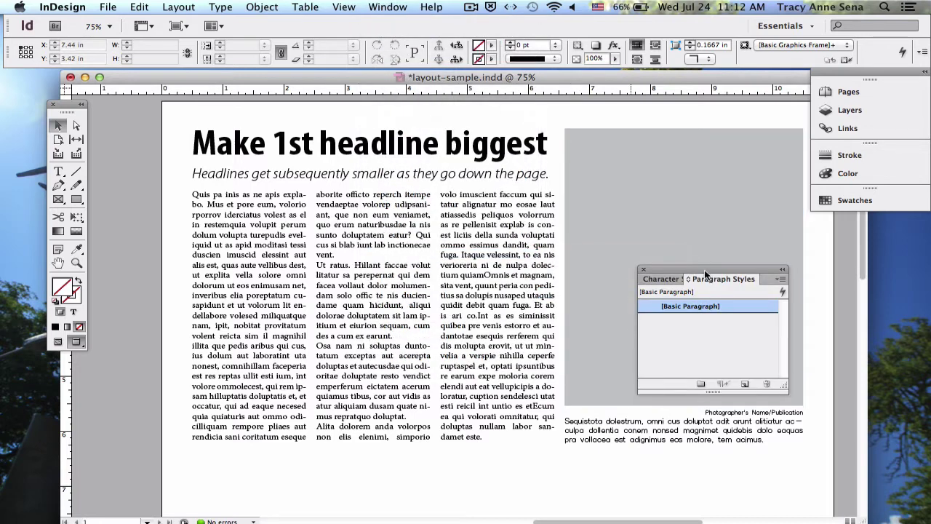
left_click_drag(668, 281, 673, 173)
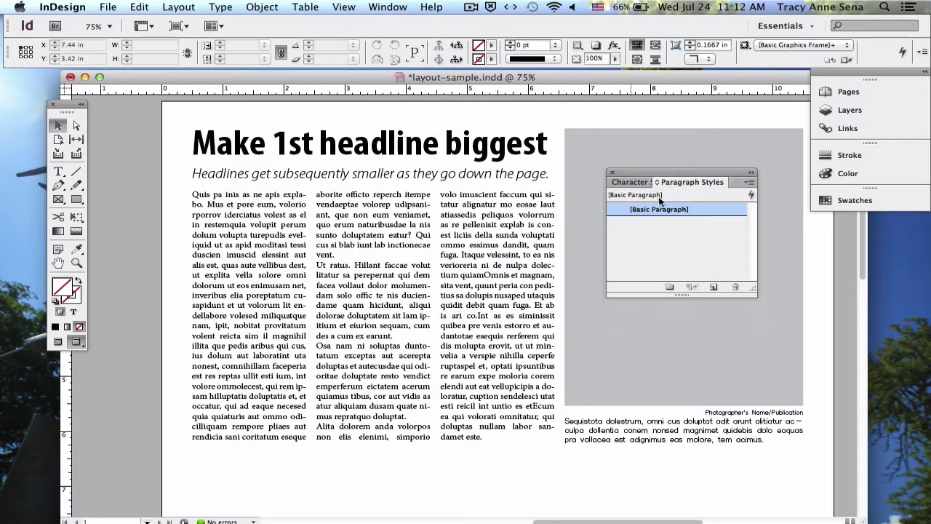
left_click(511, 233)
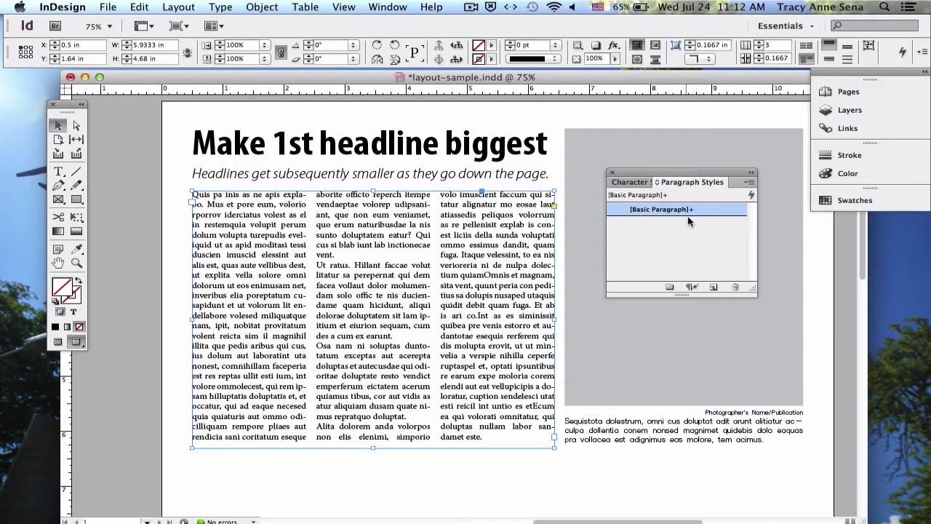
mouse_move(692, 213)
left_click(437, 146)
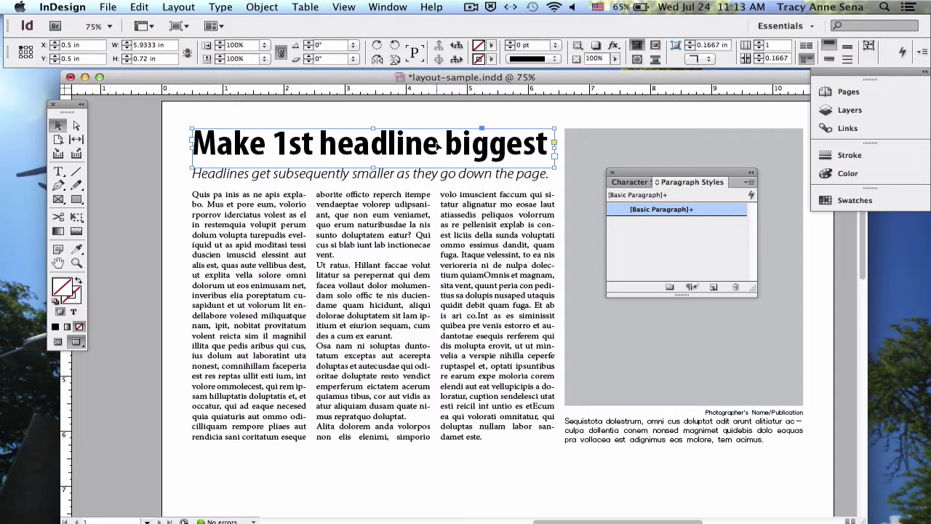
double_click(437, 146)
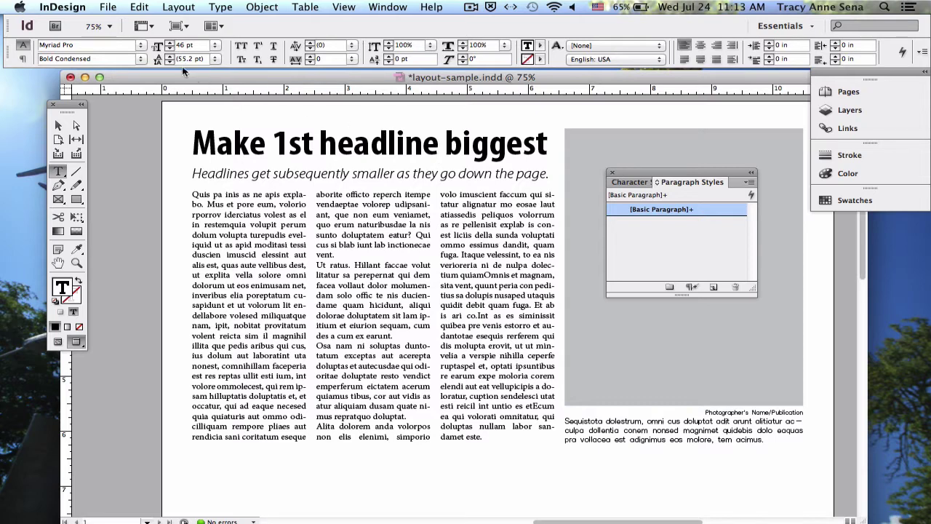
left_click(86, 45)
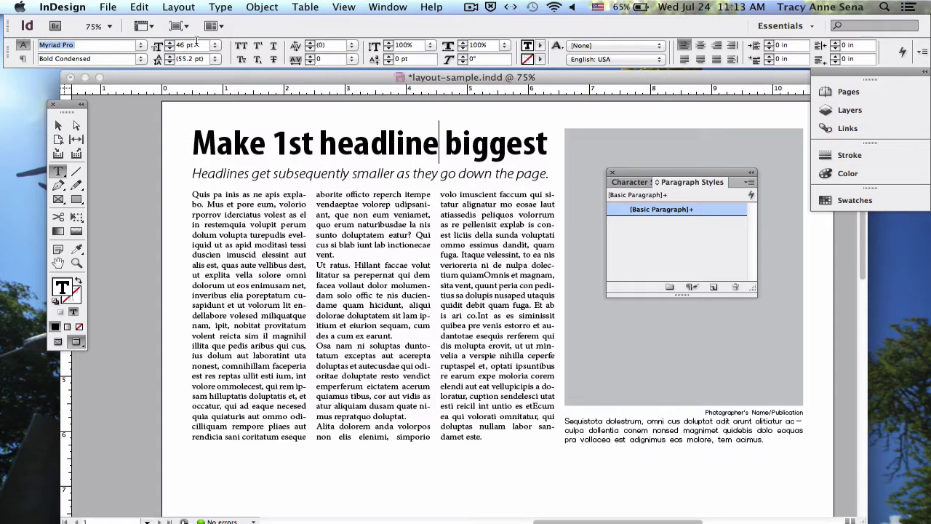
left_click(140, 58)
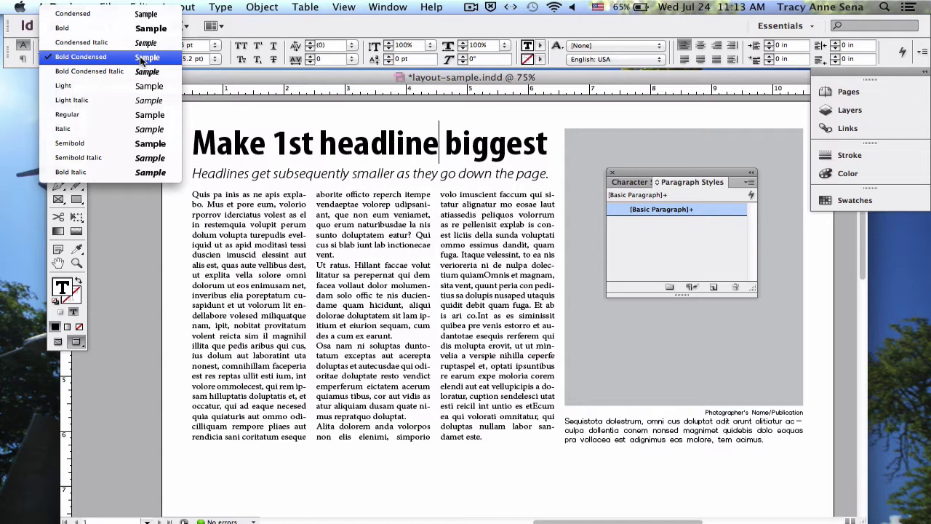
left_click(141, 57)
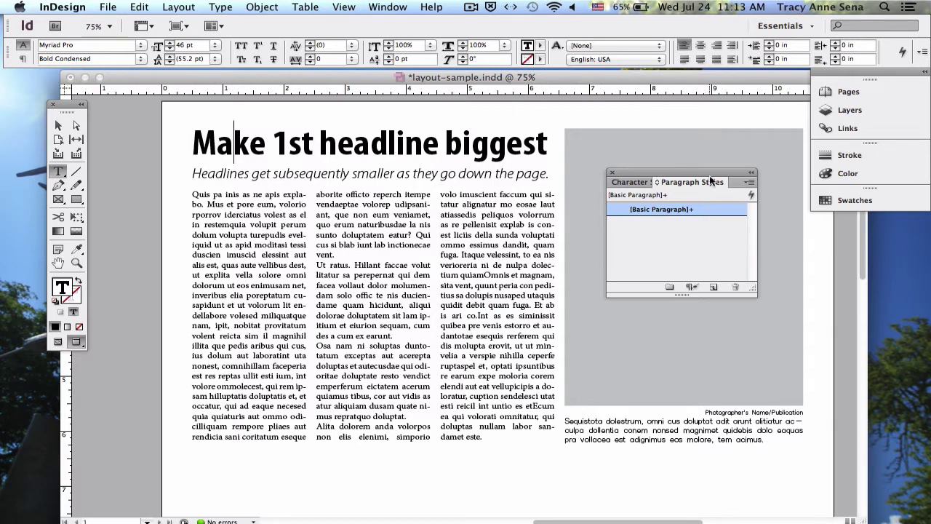
Step: Start a new paragraph style from the headline and name it Headline
left_click(750, 183)
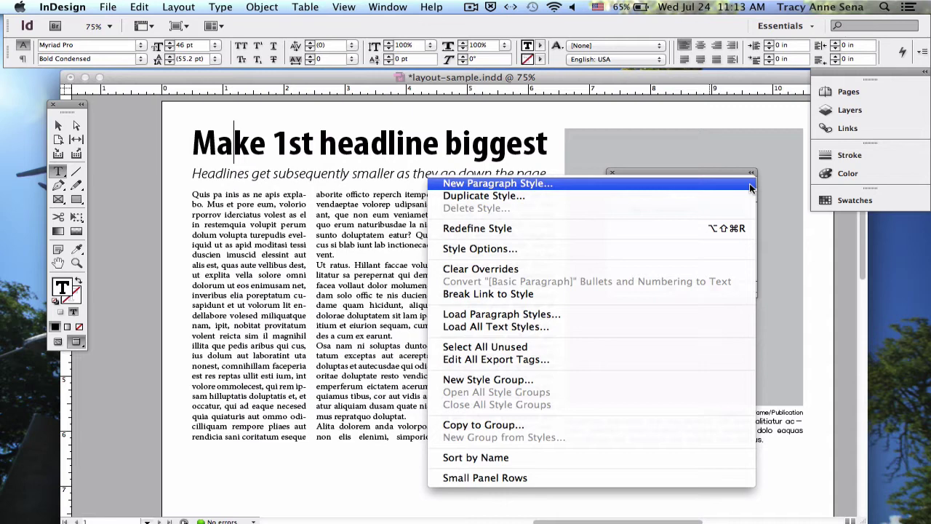
left_click(749, 183)
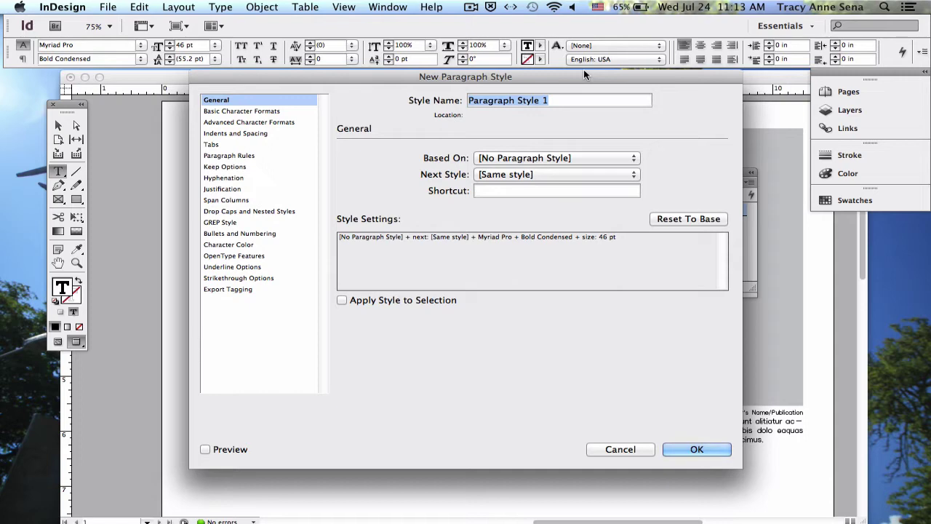
type("Headline")
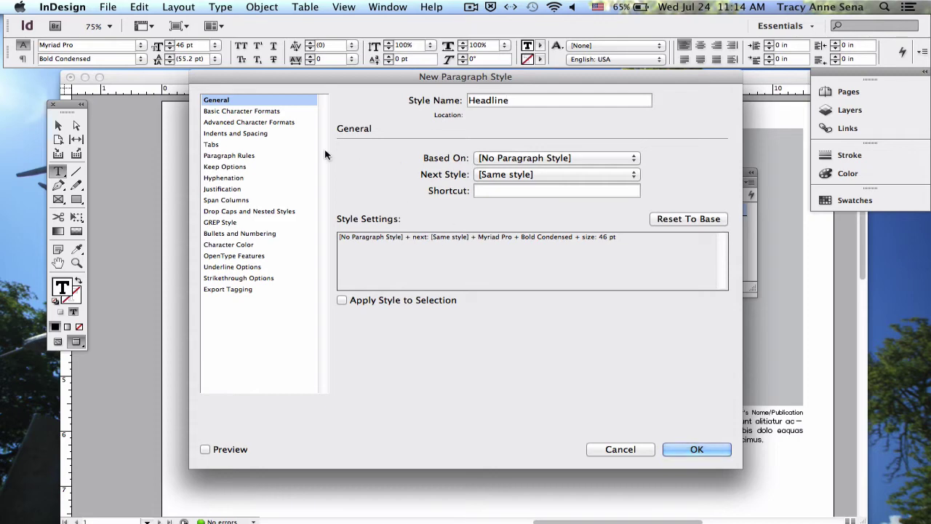
Step: Keep the style's Bold Condensed font style and Left paragraph alignment
left_click(268, 113)
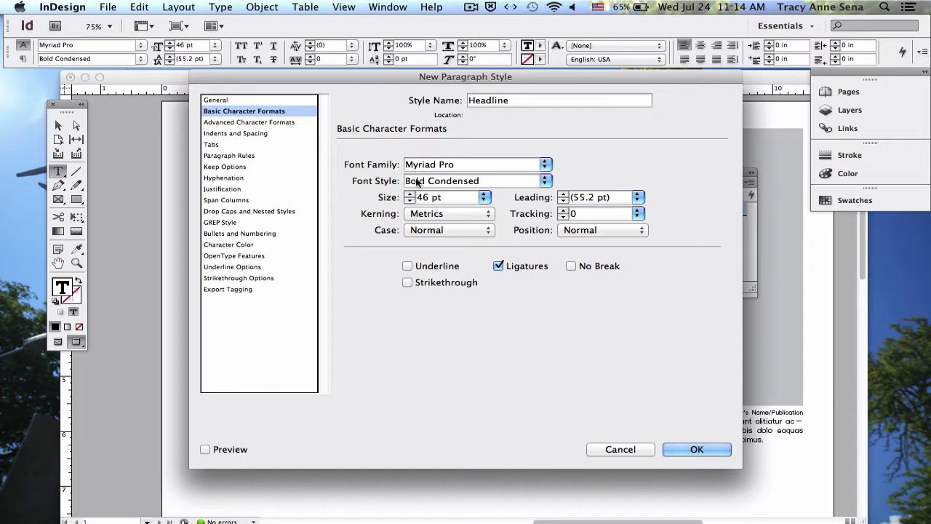
left_click(543, 182)
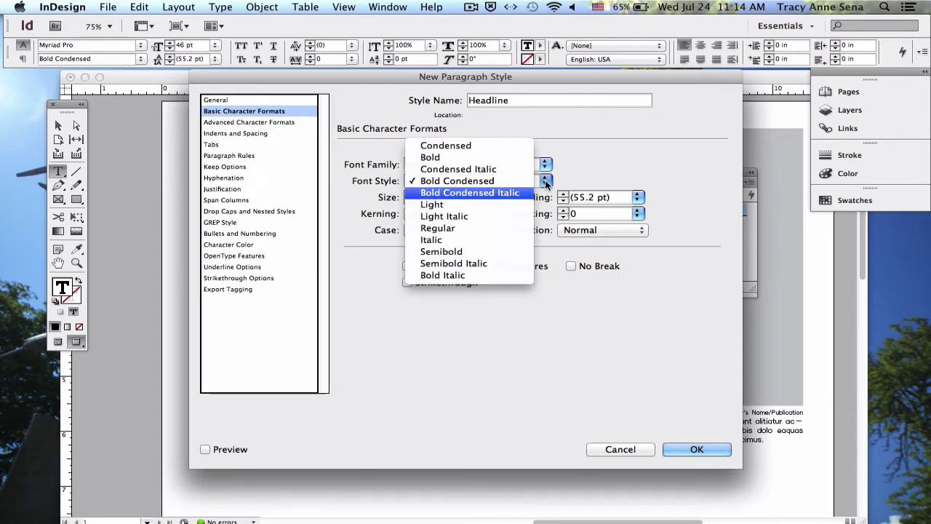
left_click(510, 181)
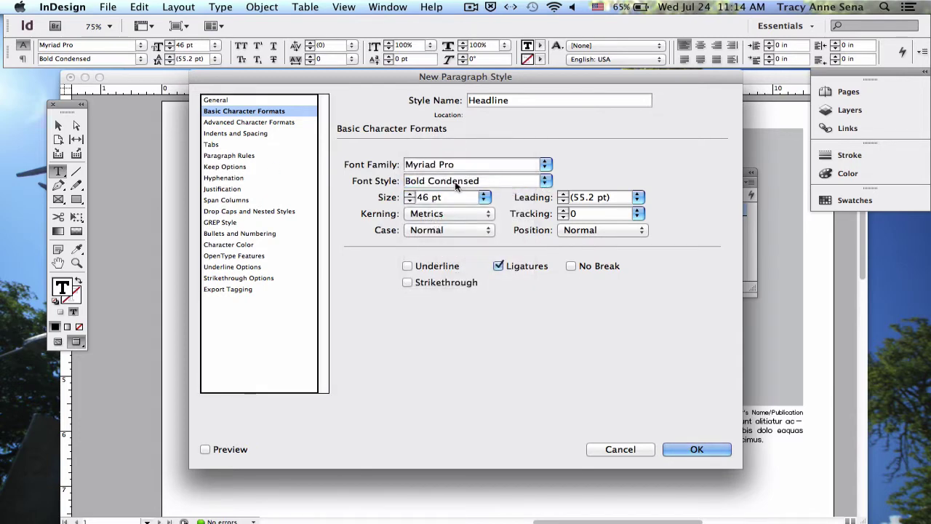
left_click(271, 122)
left_click(261, 134)
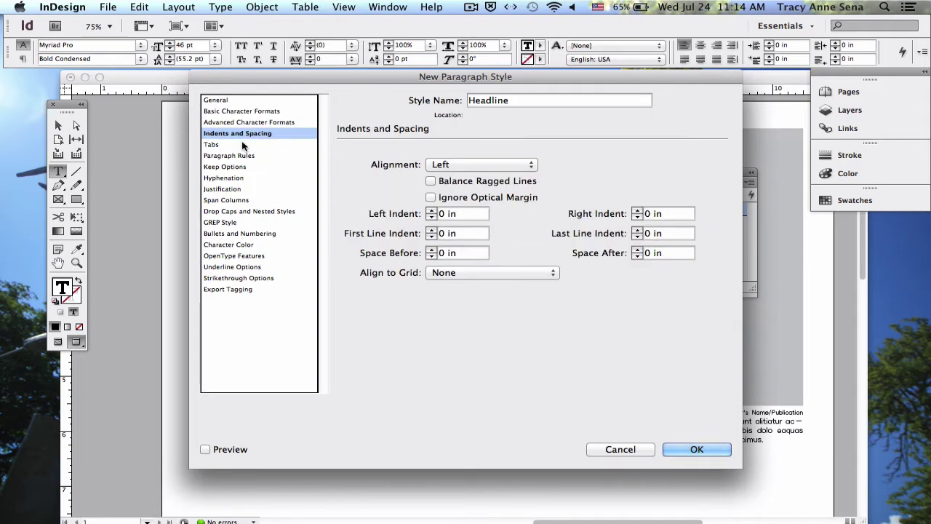
left_click(445, 168)
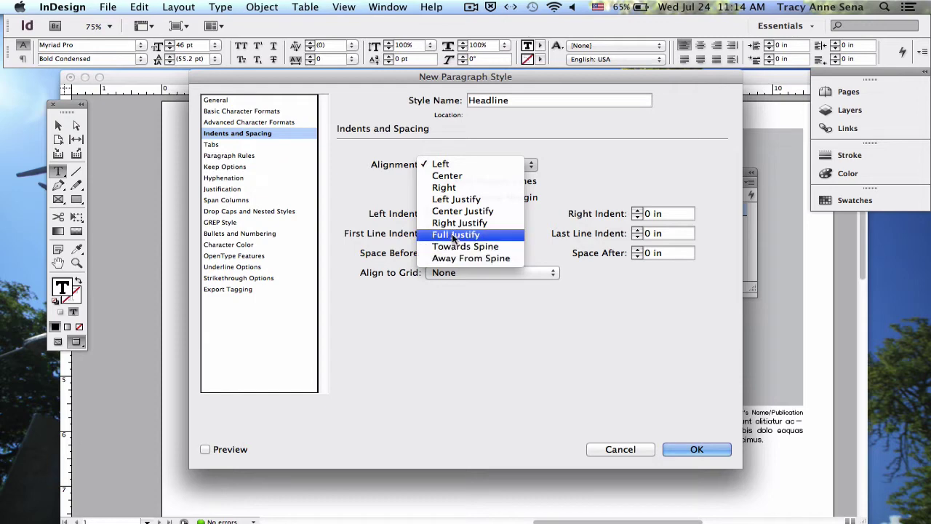
left_click(466, 165)
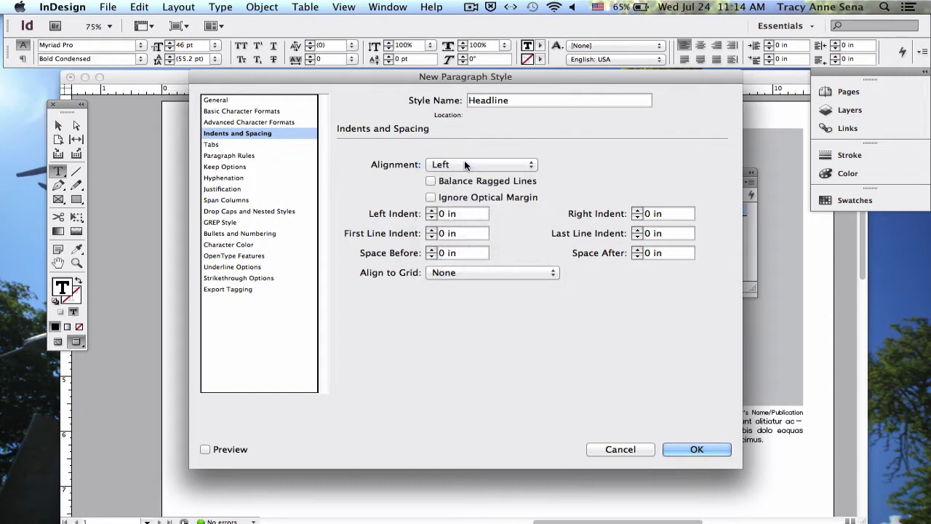
Step: Review the tabs, keep options, justification, span columns and GREP settings, then save the style
left_click(249, 145)
left_click(231, 170)
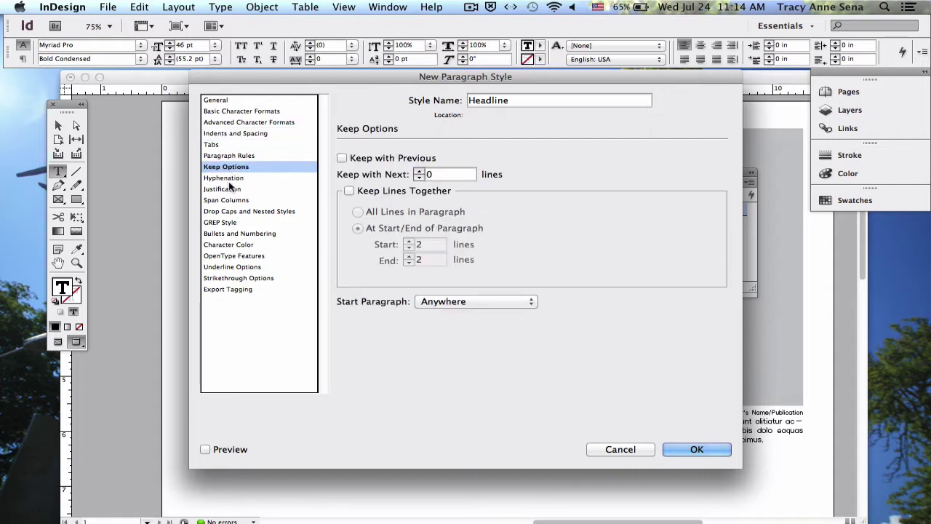
left_click(229, 190)
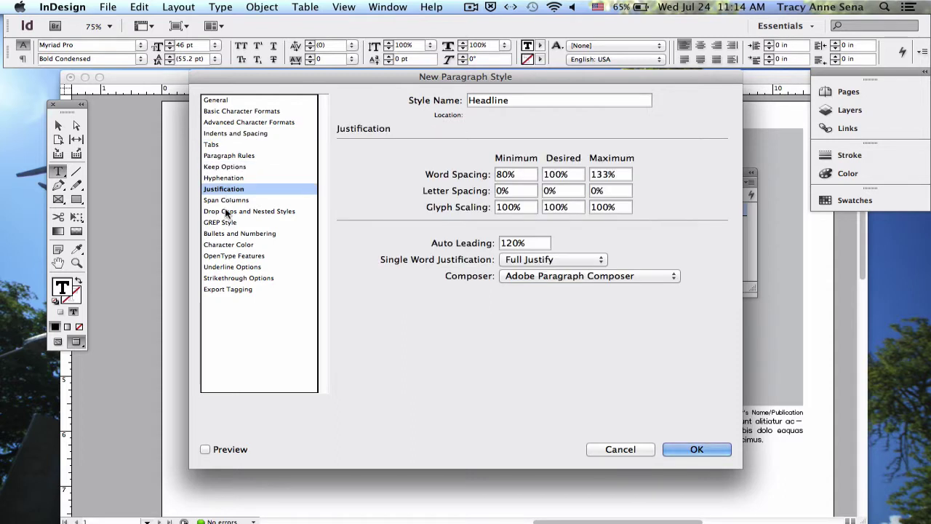
left_click(225, 200)
left_click(224, 225)
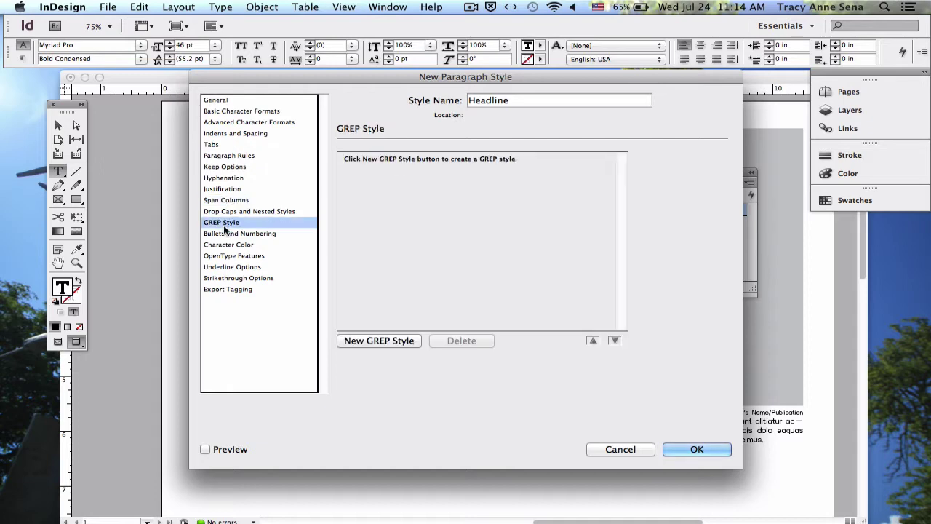
left_click(697, 449)
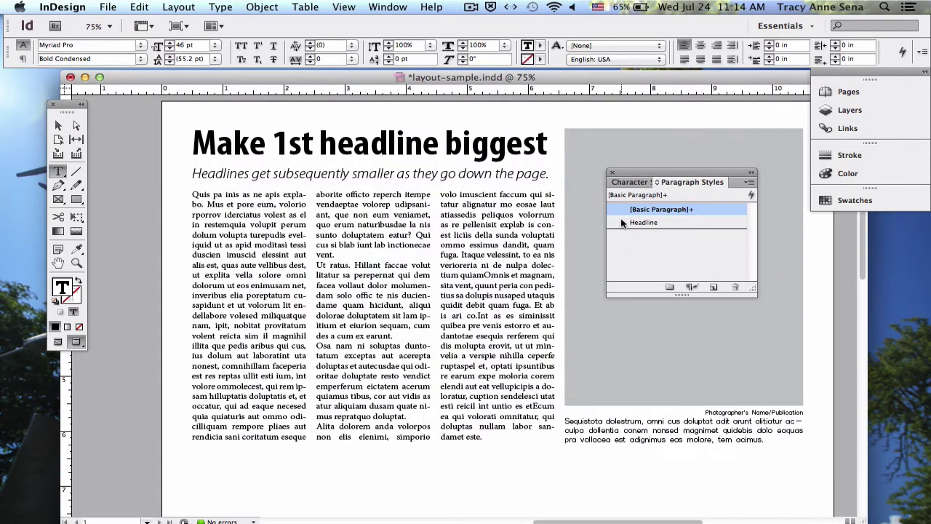
Step: Apply the Headline style to the main headline paragraph
left_click(474, 152)
left_click(654, 225)
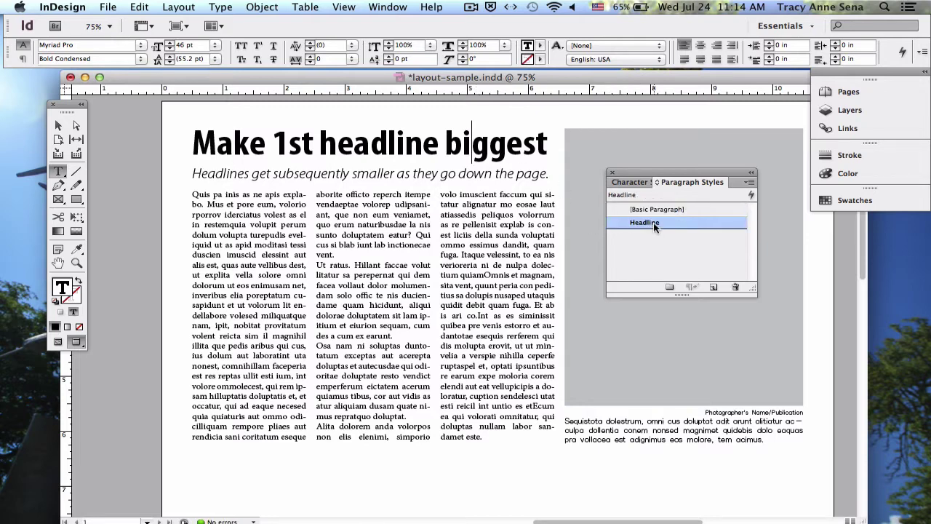
key("super+Left")
key("super+shift+Right")
triple_click(502, 146)
left_click(470, 146)
Step: Try Headline on a body paragraph, undo it, and select a word in the deck
left_click(282, 215)
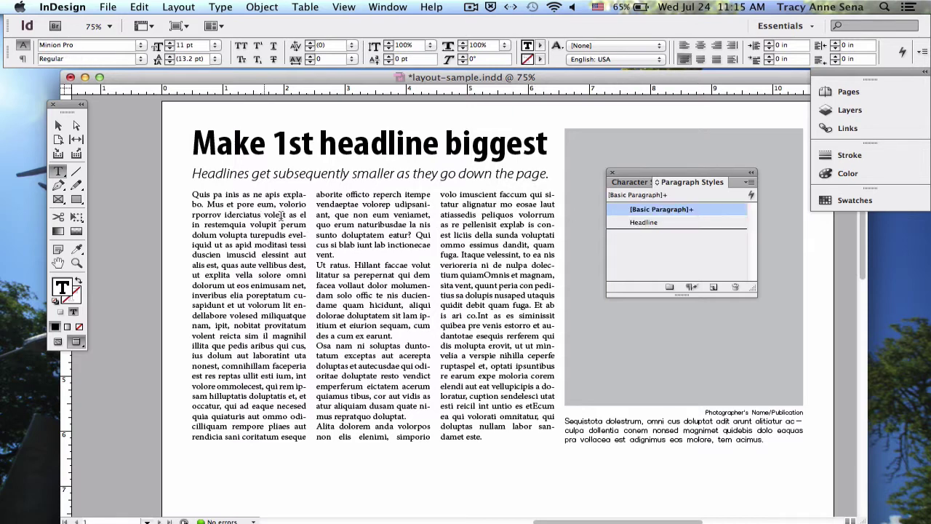
left_click(649, 221)
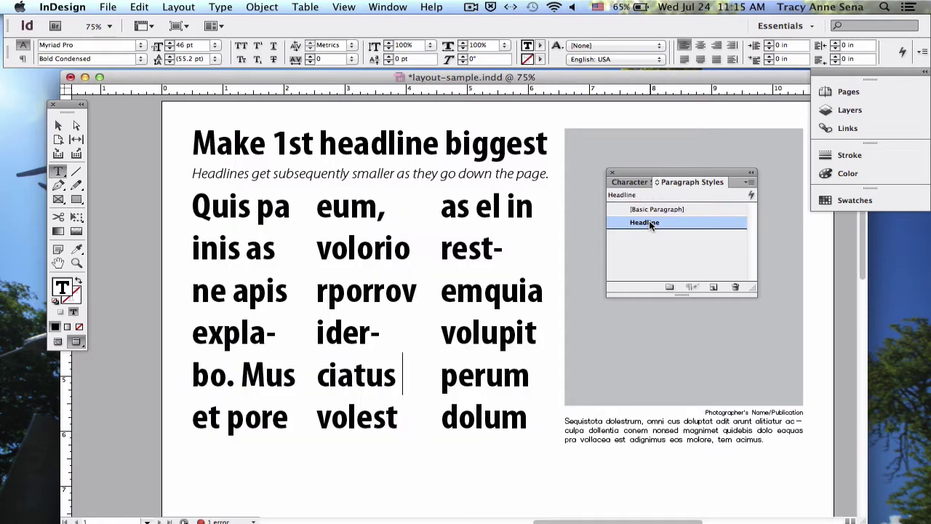
key("super+z")
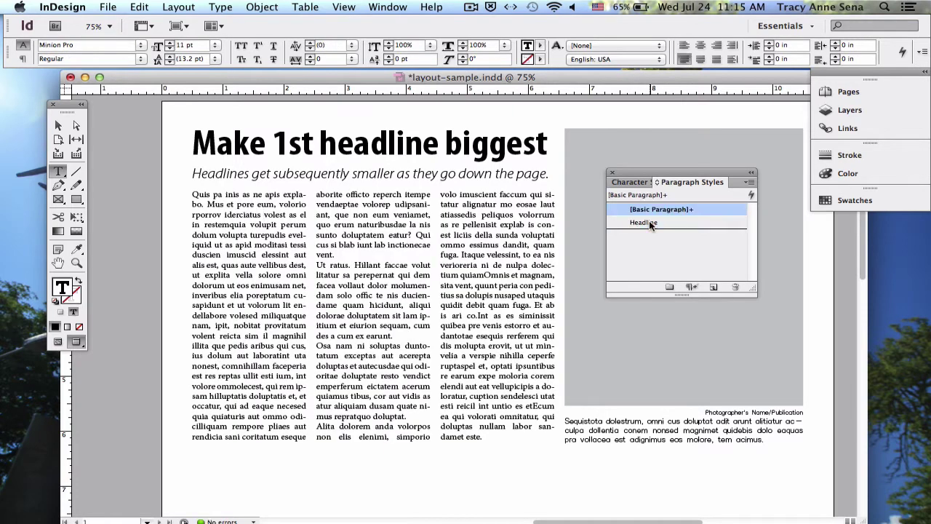
double_click(361, 172)
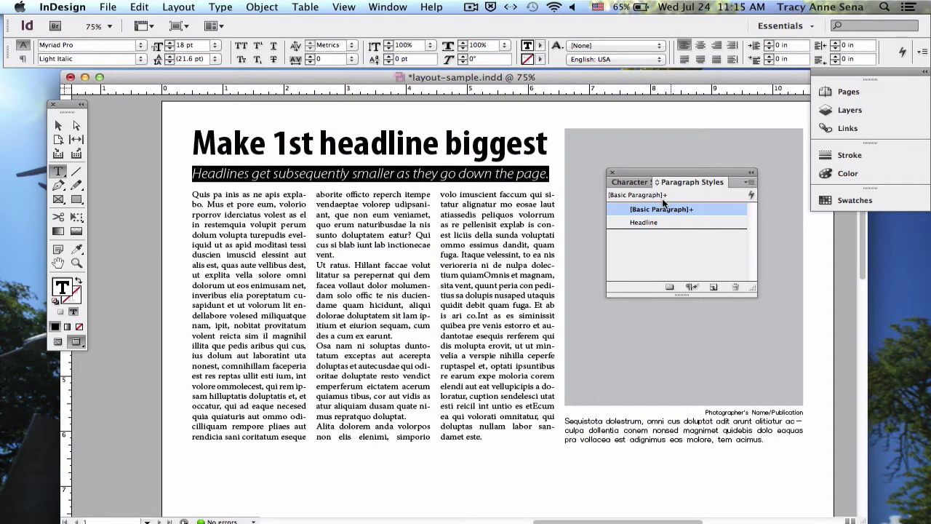
Step: Create a paragraph style named Deck from the subhead and apply it to the deck line
left_click(749, 182)
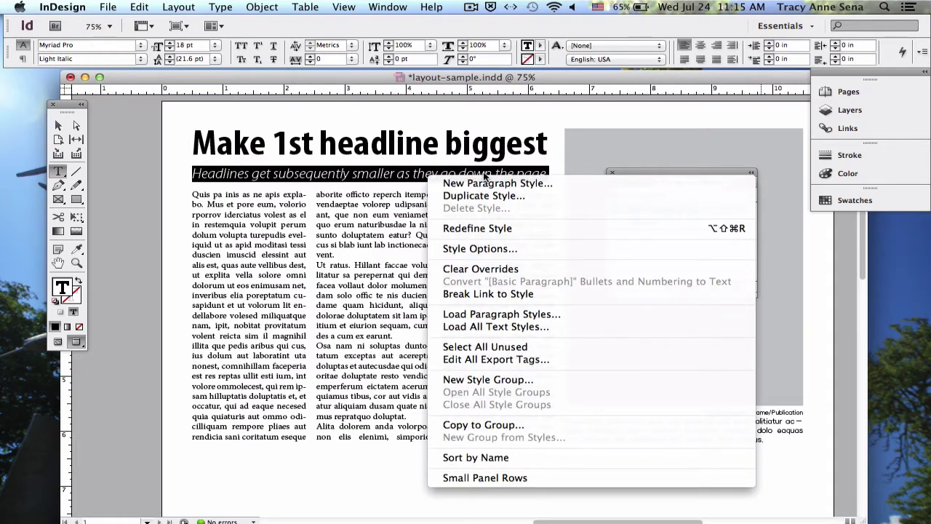
left_click(488, 182)
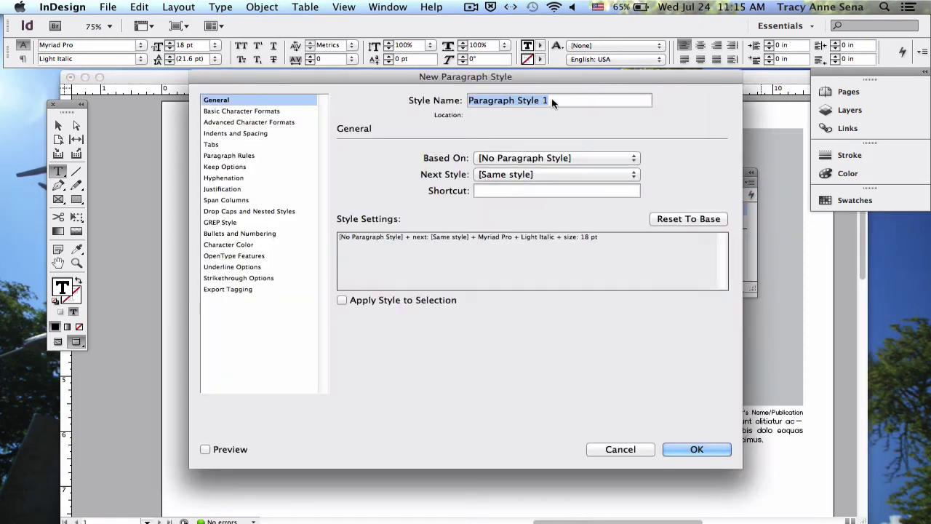
type("De")
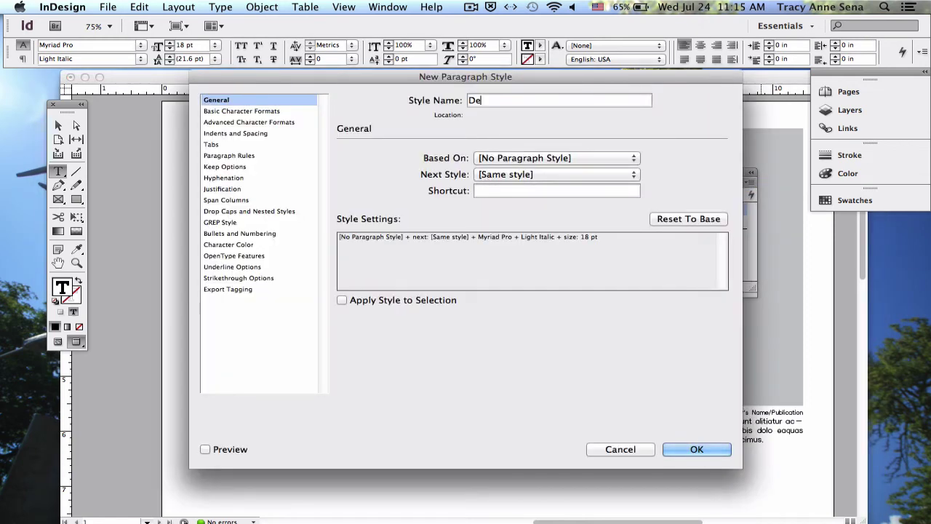
type("ck")
left_click(691, 449)
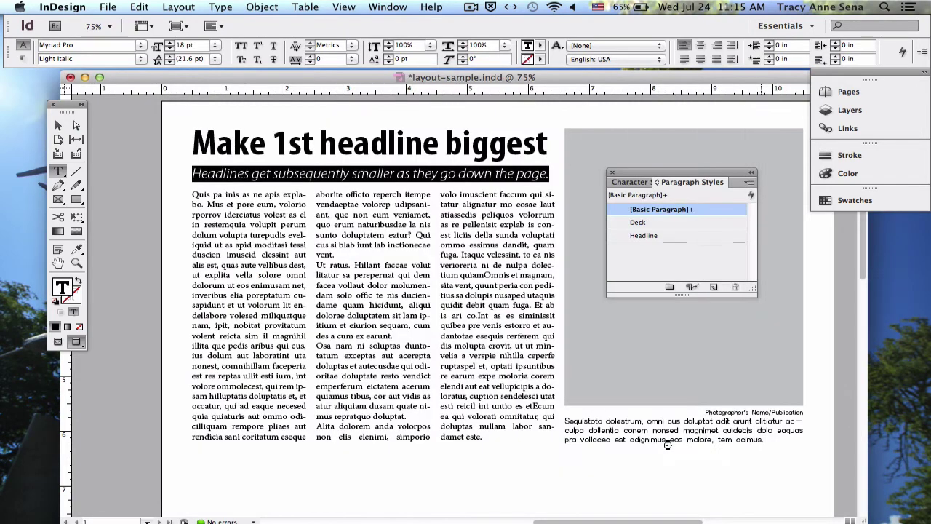
left_click(638, 222)
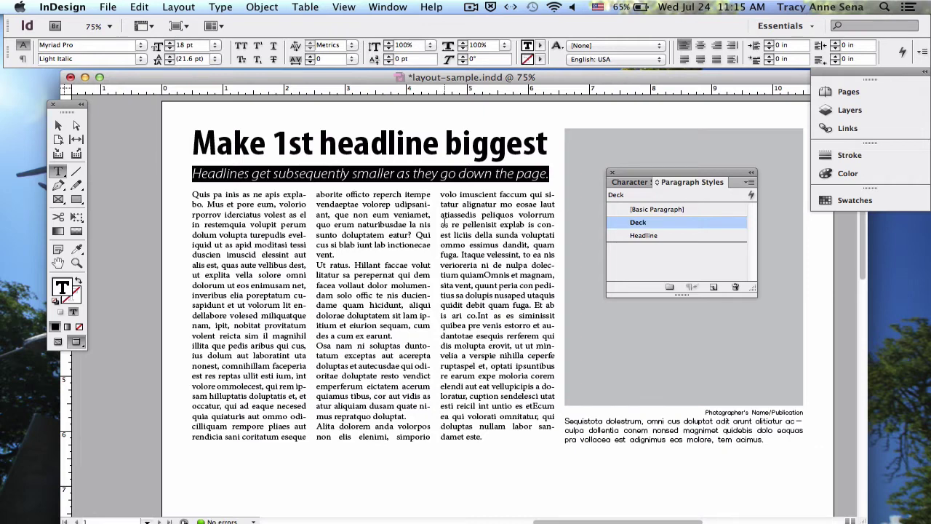
Step: Select all the body text and set its leading to 12 pt
left_click(195, 195)
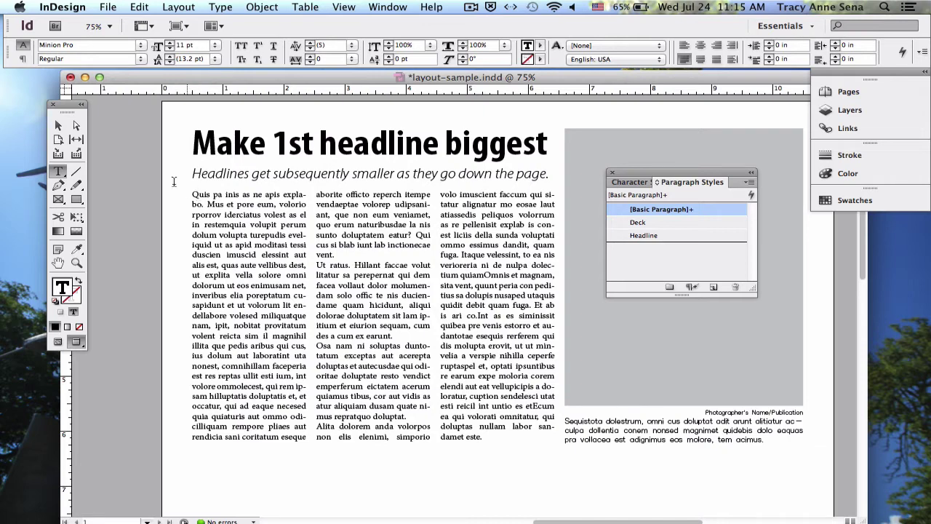
left_click(208, 59)
left_click(215, 59)
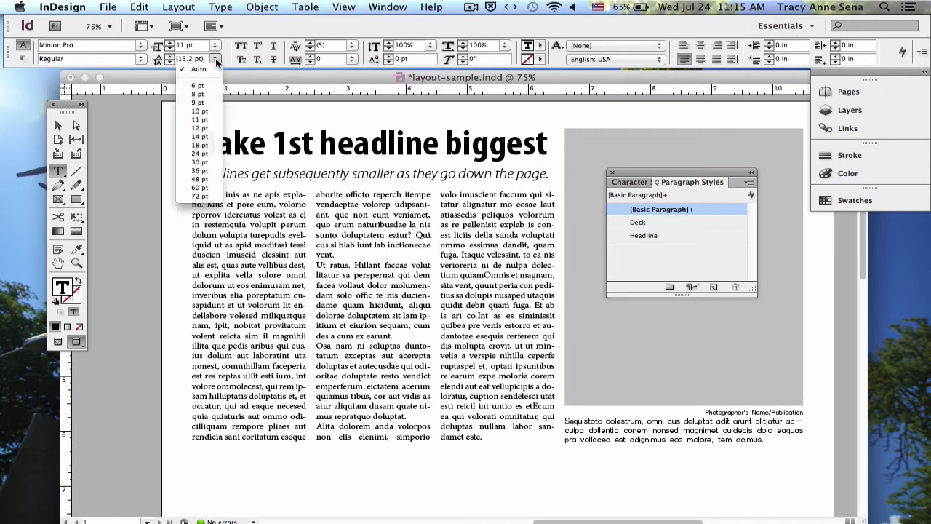
left_click(240, 191)
key("super+a")
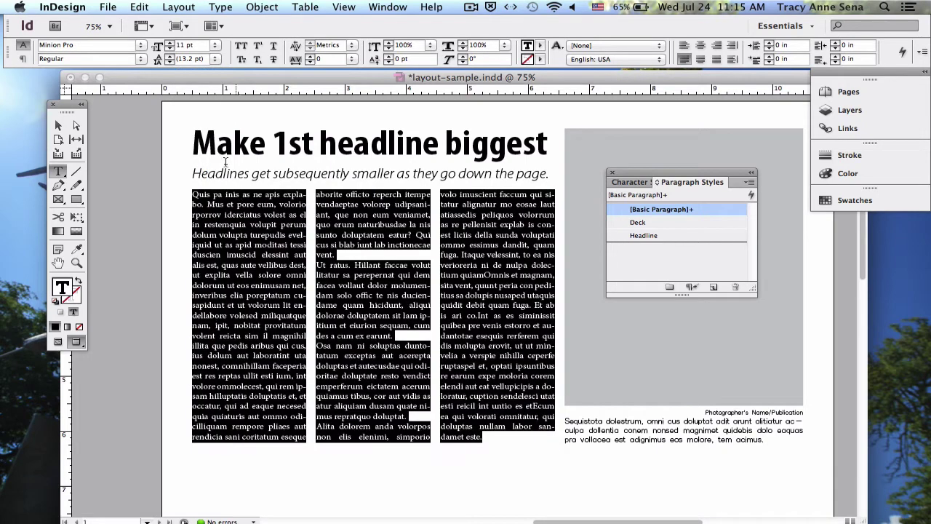
left_click(216, 59)
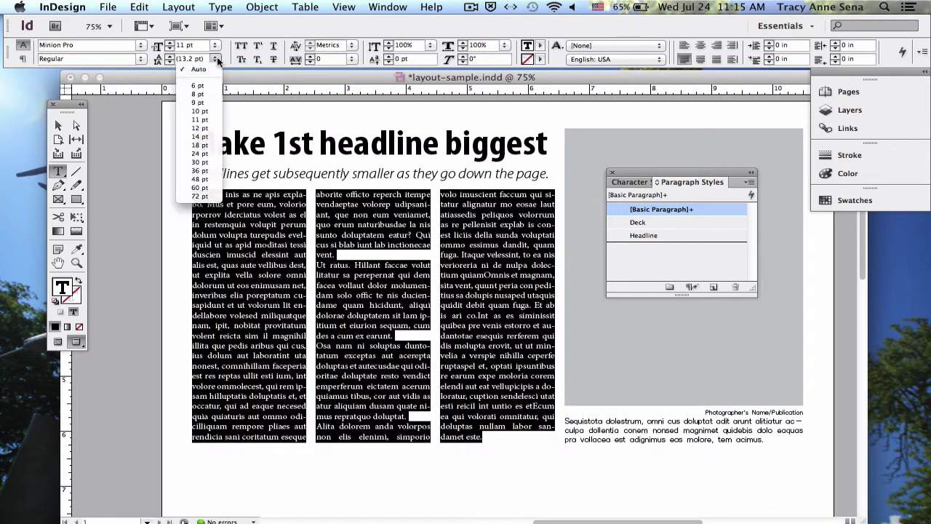
left_click(209, 128)
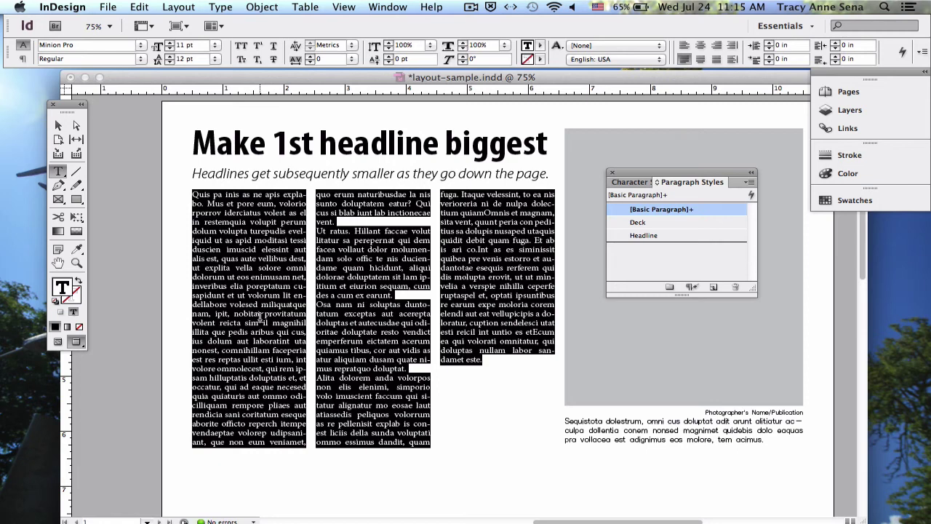
left_click(509, 364)
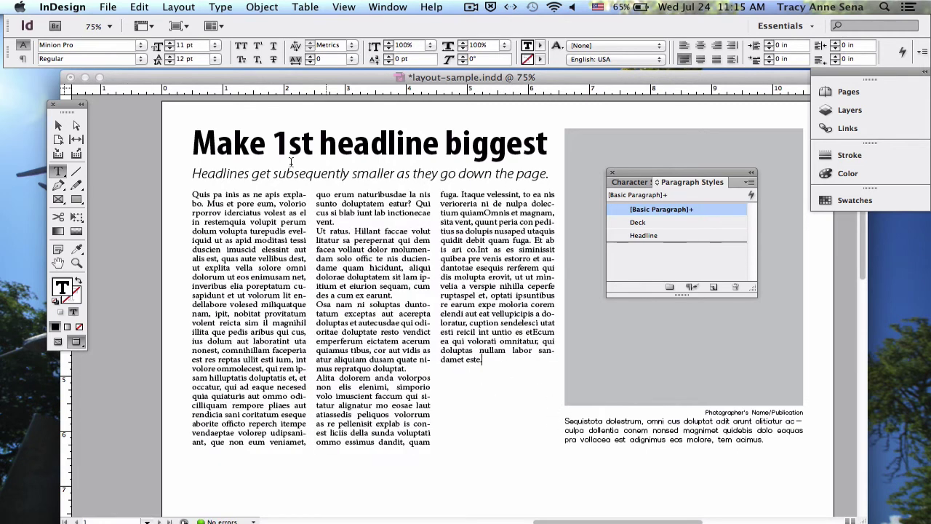
Step: Fill the empty column space with placeholder text via Type > Fill with Placeholder Text
left_click(166, 5)
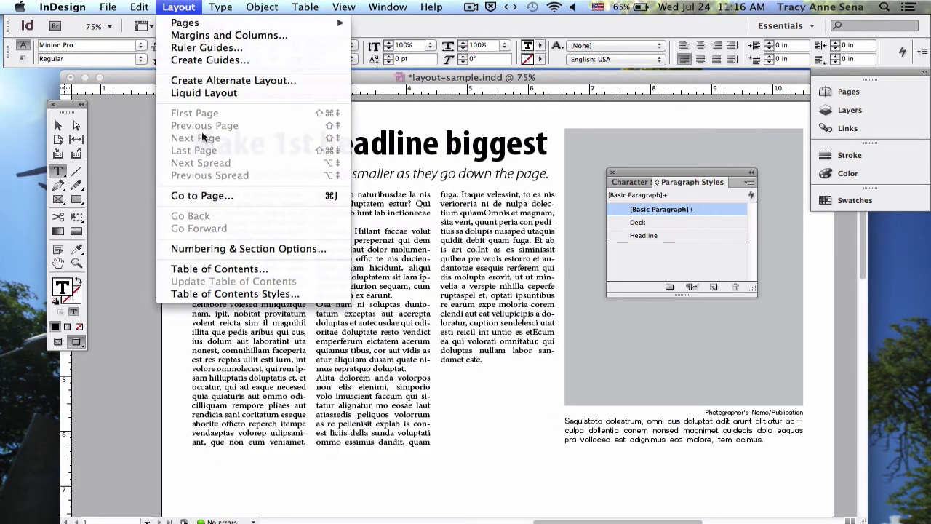
mouse_move(220, 7)
mouse_move(254, 302)
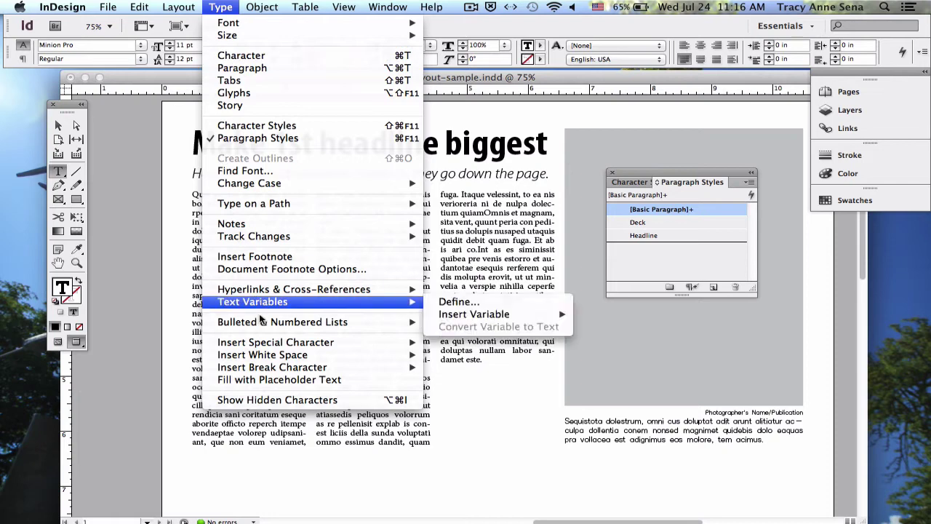
left_click(266, 376)
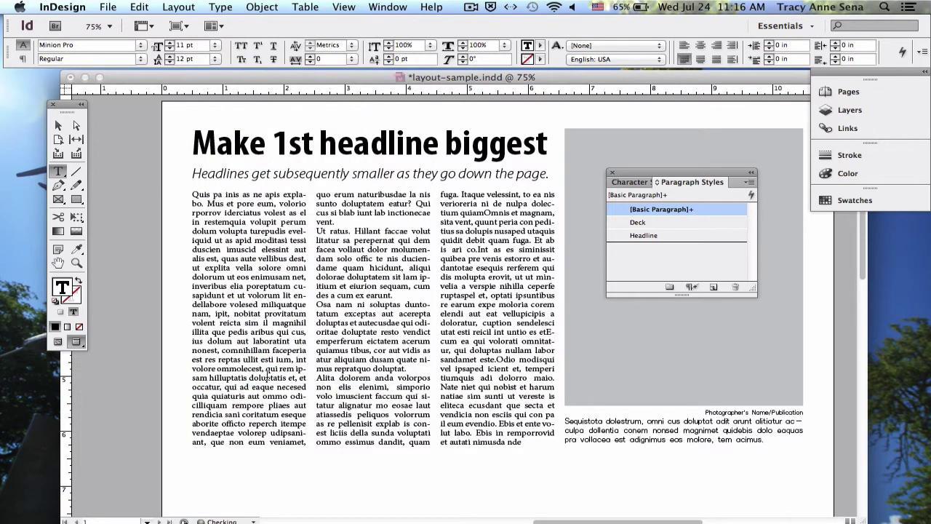
type(".")
Step: Name a new paragraph style 'Body text' and enter a 0.25 in First Line Indent
left_click(215, 205)
left_click(753, 182)
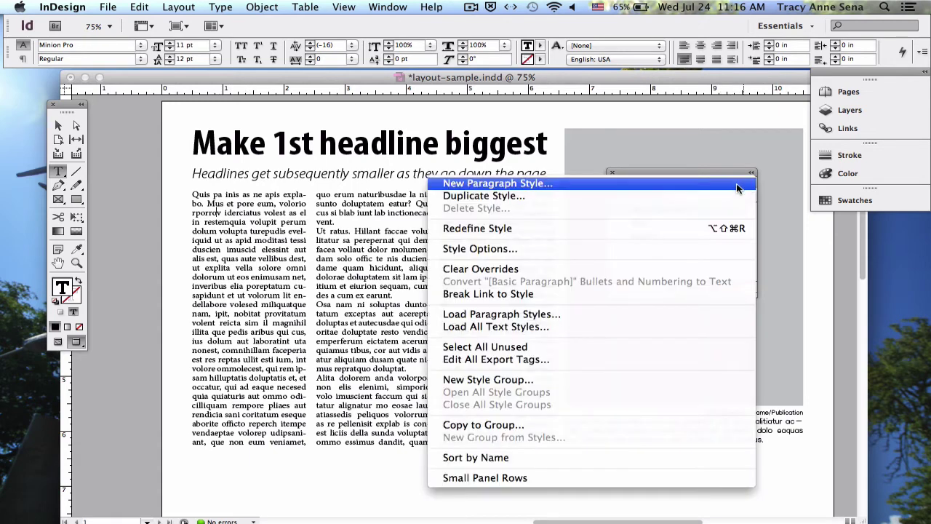
left_click(736, 183)
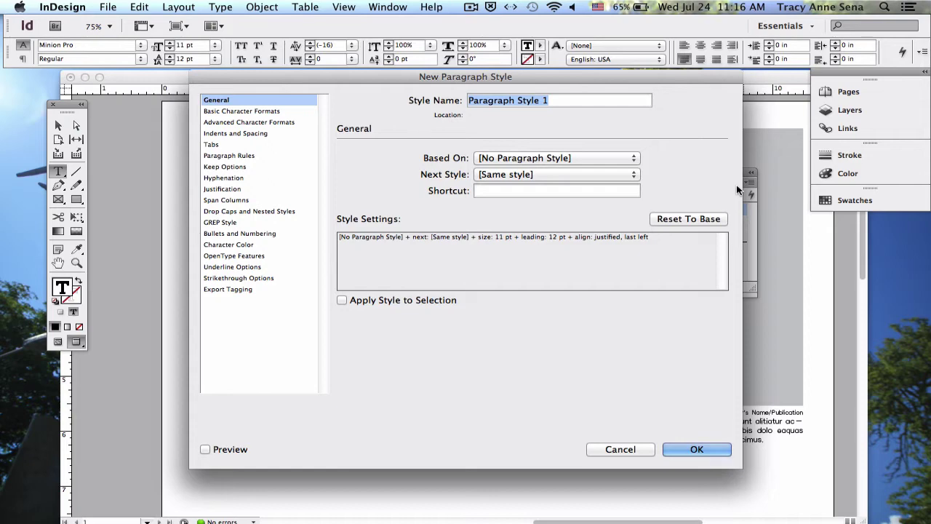
type("Body text")
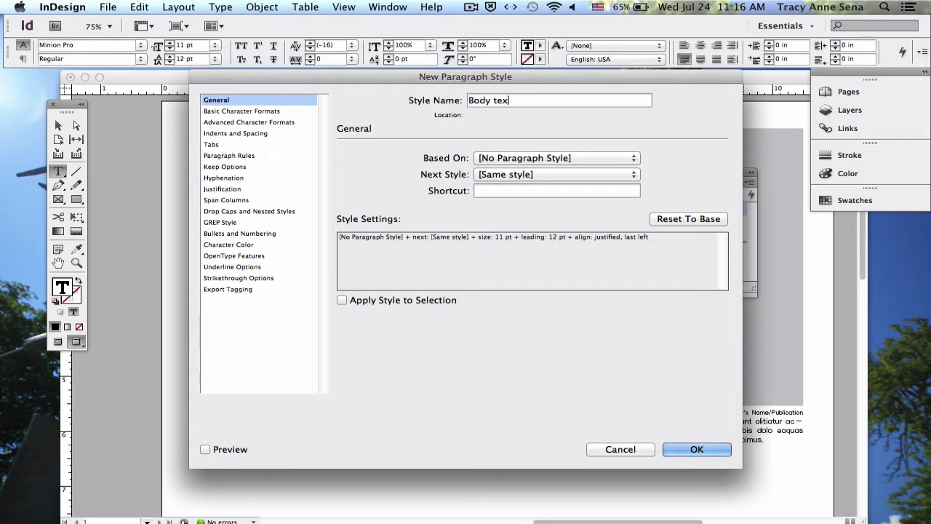
left_click(260, 111)
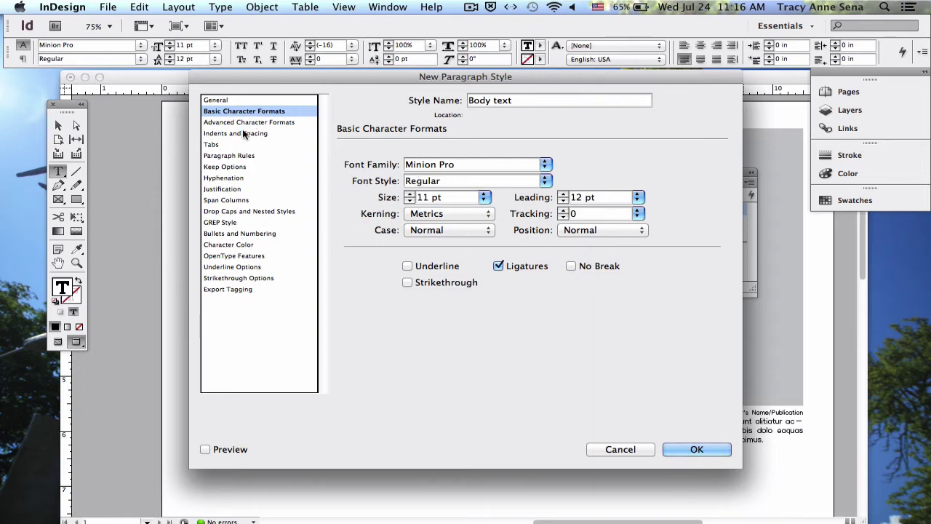
left_click(225, 137)
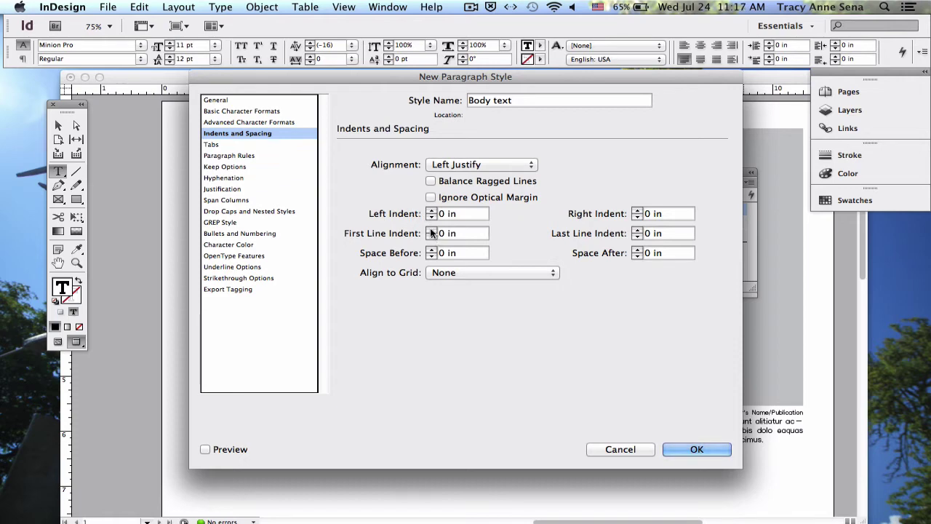
left_click(458, 234)
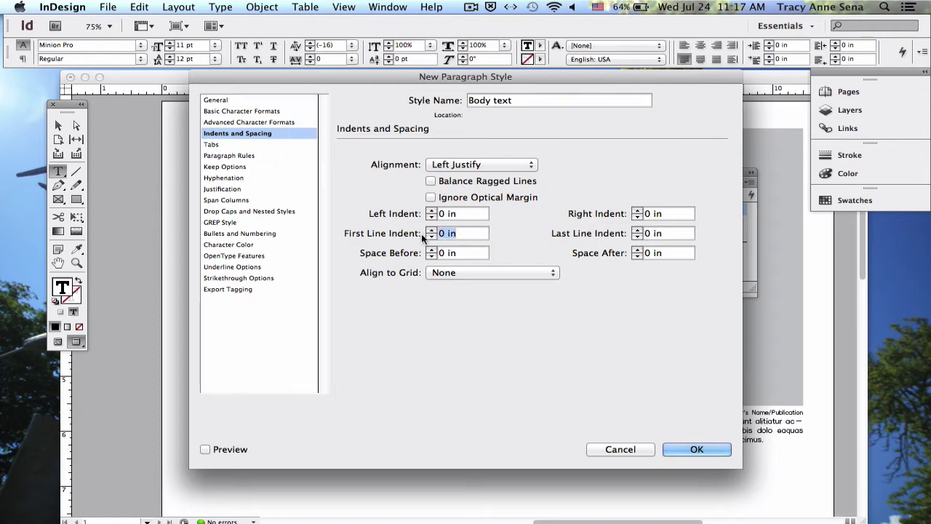
key("BackSpace")
key("BackSpace")
key("BackSpace")
key("BackSpace")
type(".25")
Step: Save the Body text style and apply it to the entire body story
left_click(693, 449)
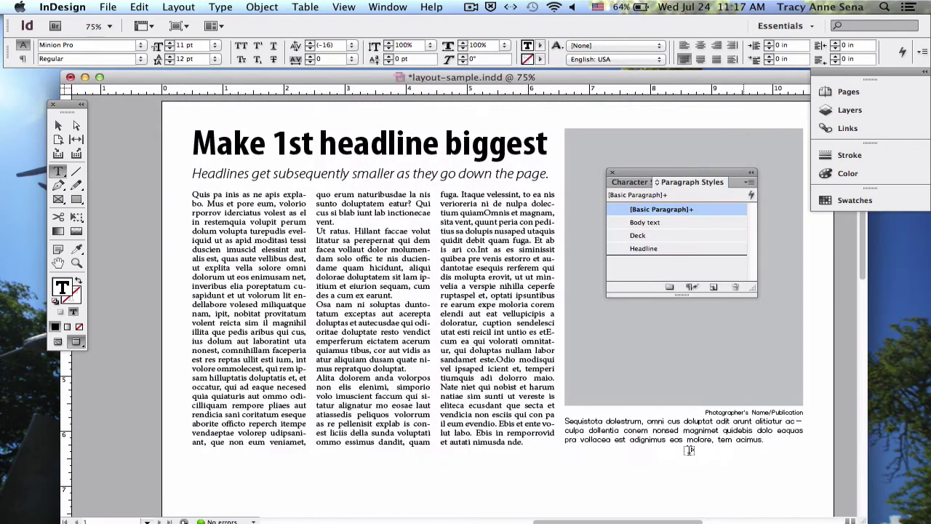
left_click(263, 195)
key("super+a")
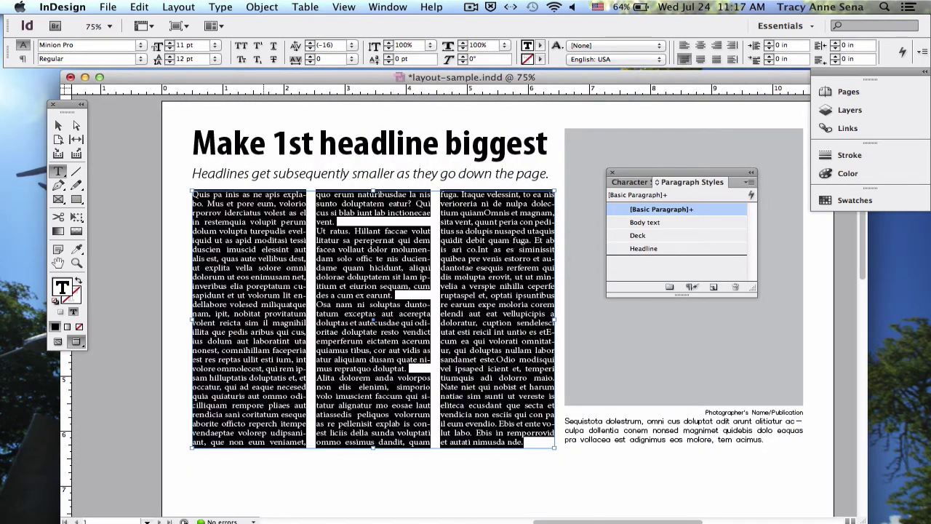
left_click(646, 224)
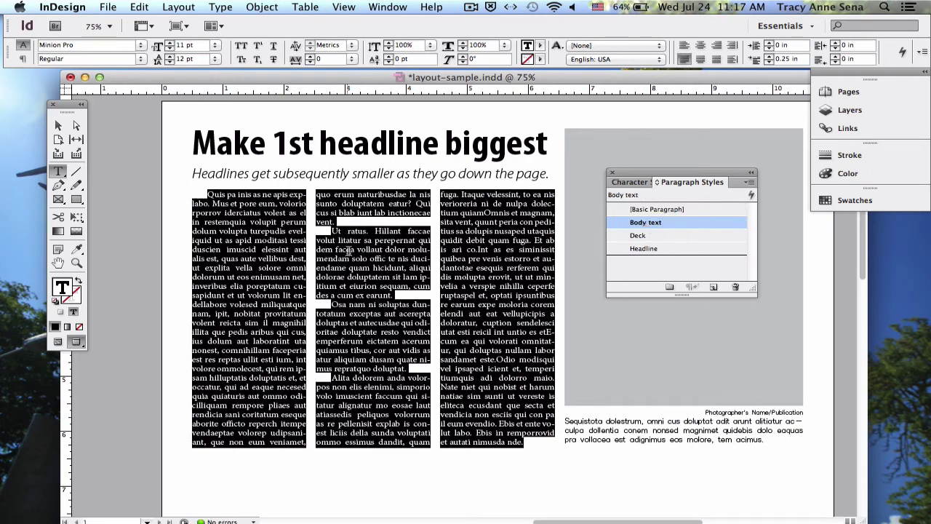
left_click(359, 405)
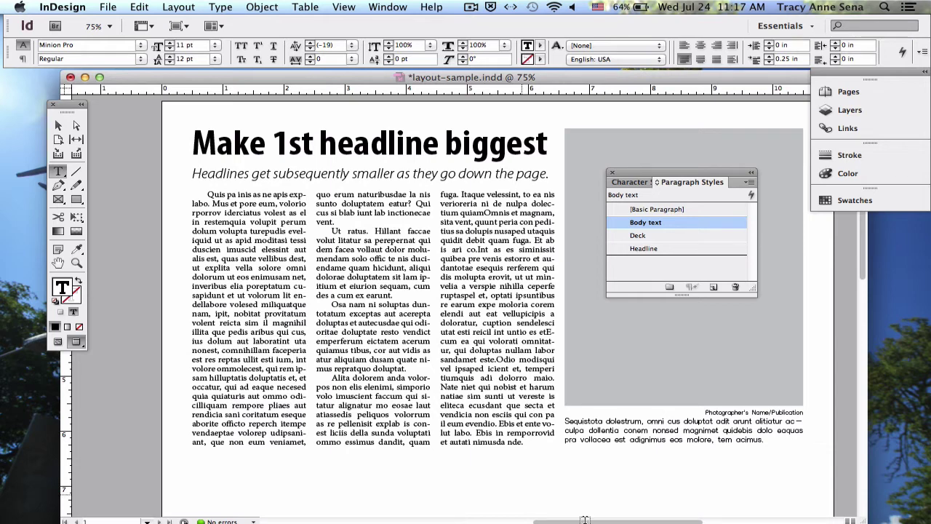
Step: Show guides and frame edges, draw a text frame below the columns, and give it Headline style
left_click_drag(864, 262, 864, 281)
left_click(59, 172)
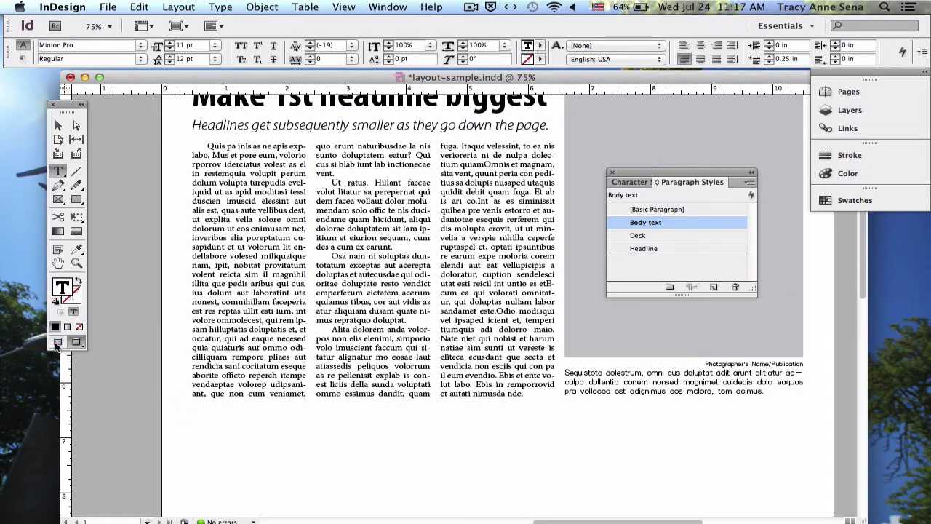
left_click(57, 341)
left_click_drag(191, 406, 803, 445)
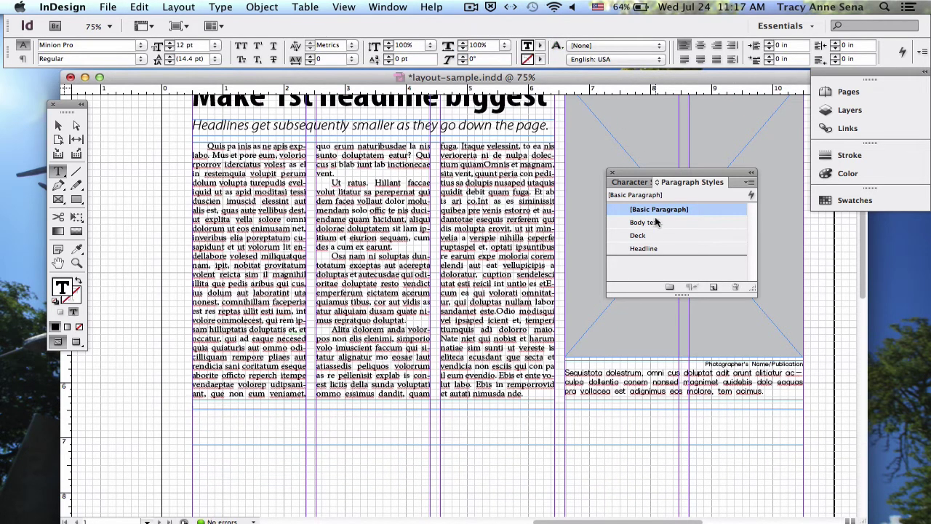
left_click(650, 248)
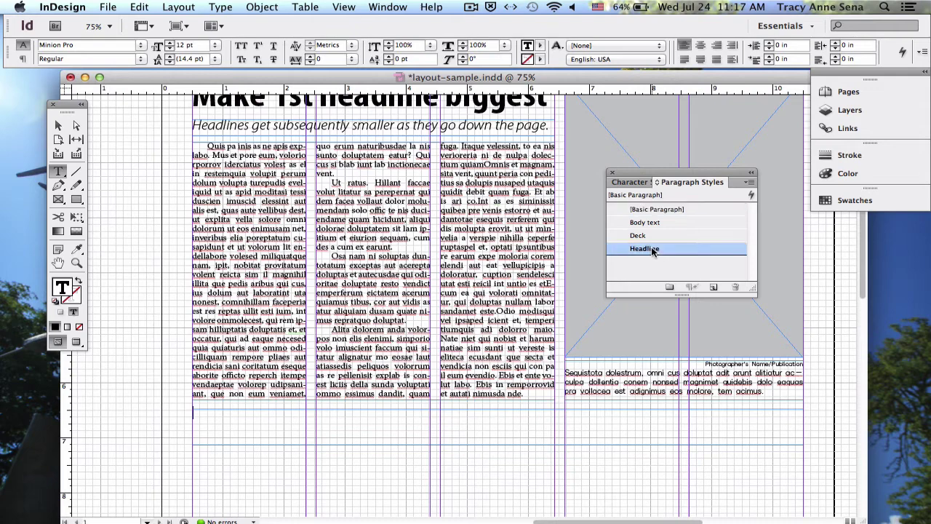
Step: Fill the new frame with placeholder text and select the whole line
left_click(221, 7)
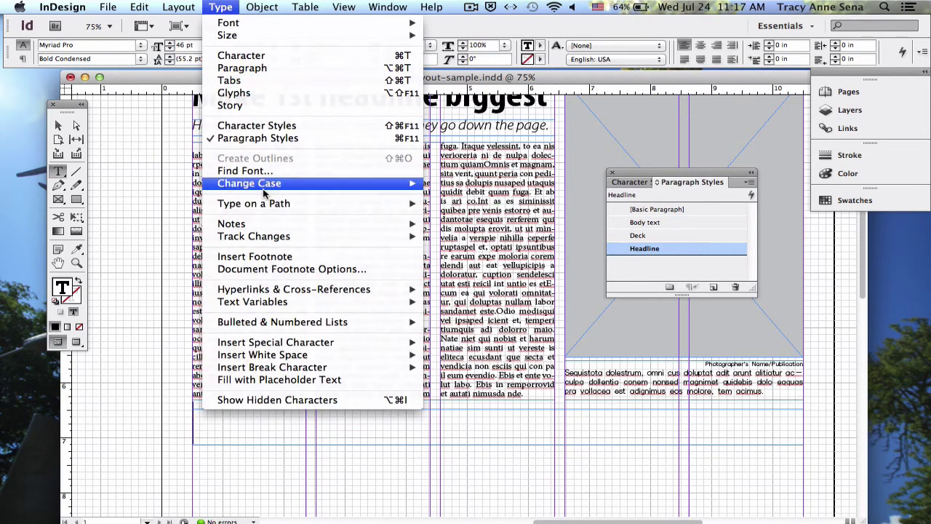
mouse_move(275, 345)
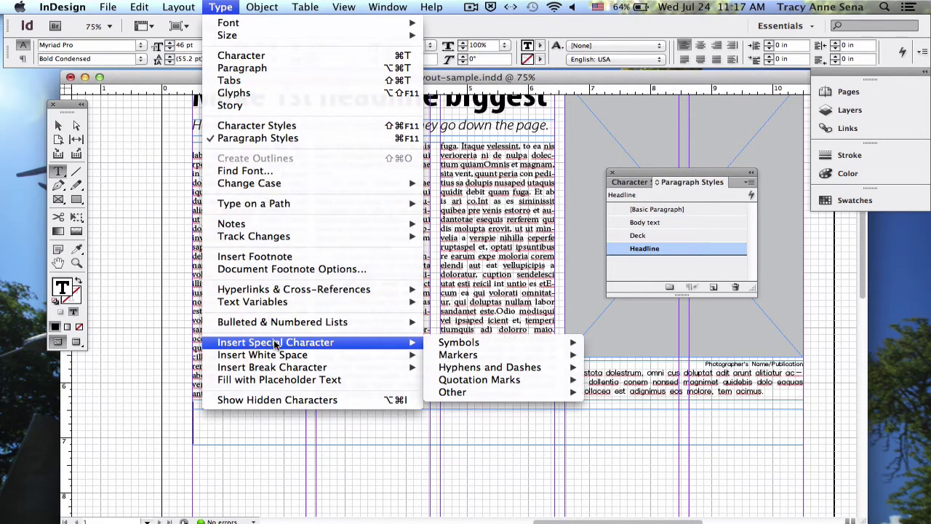
left_click(277, 379)
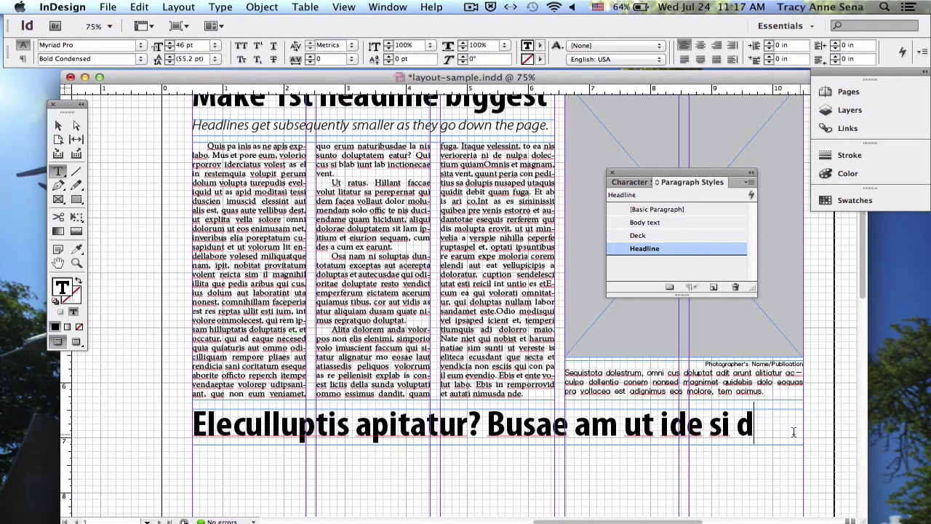
left_click_drag(785, 432, 195, 437)
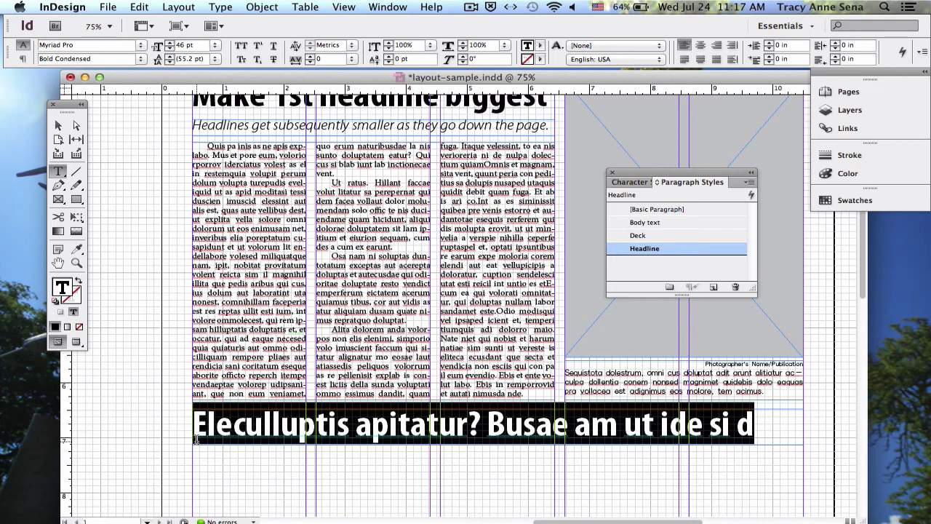
Step: Shrink the new headline to 36 pt and set its font style to Bold
left_click(216, 45)
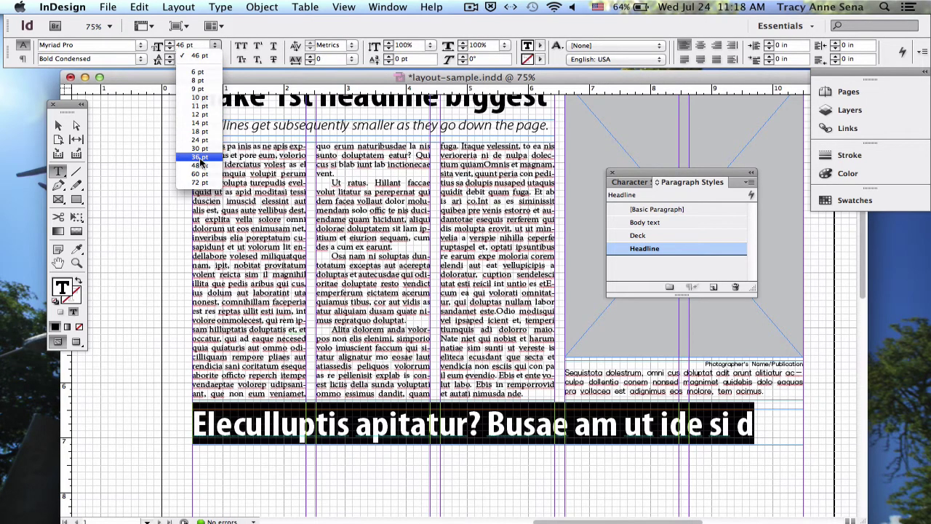
left_click(200, 157)
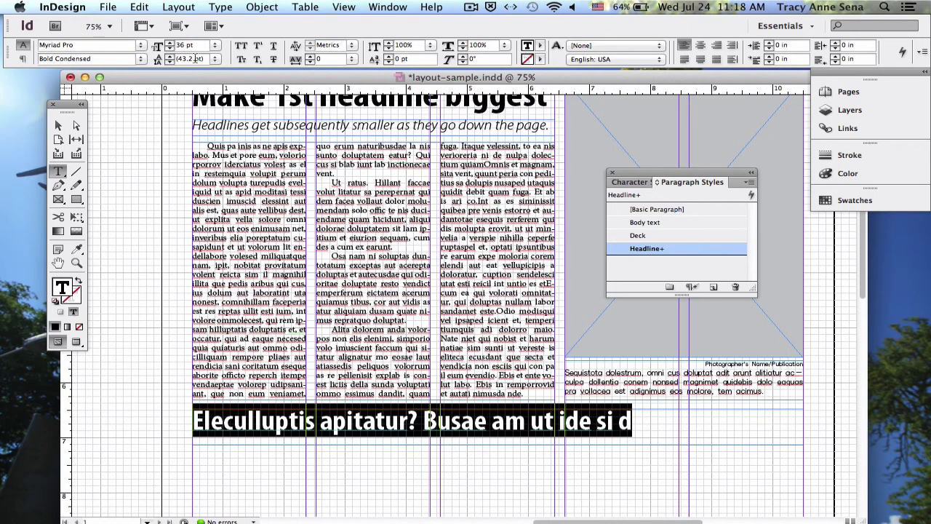
left_click(140, 60)
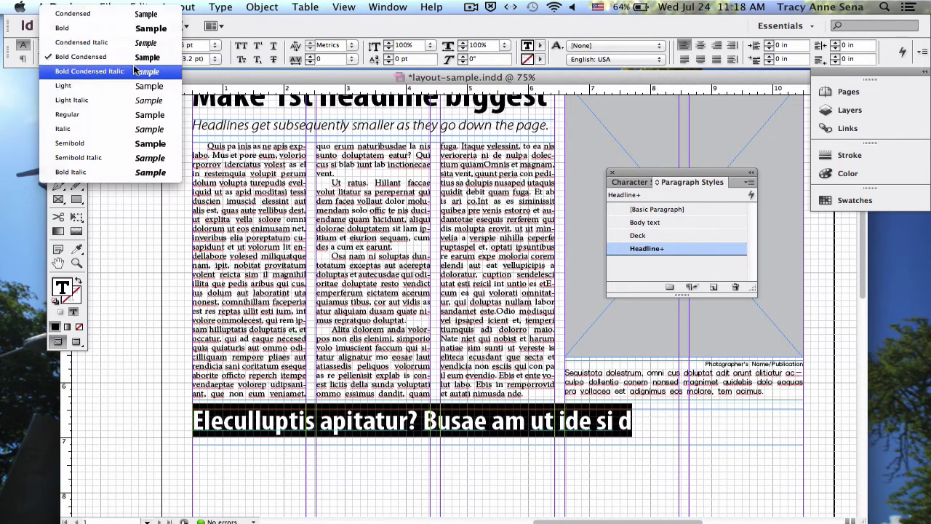
left_click(124, 28)
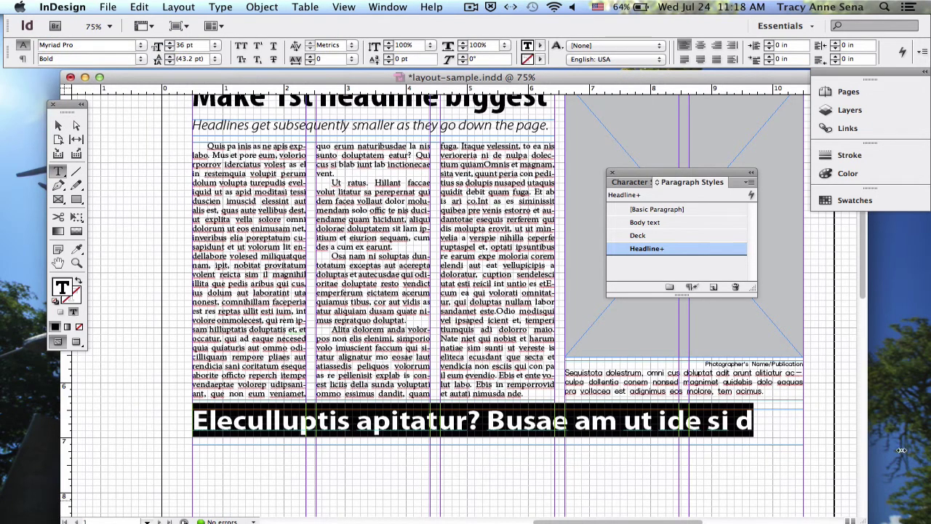
Step: Append ' due' to the headline and switch the whole line to Regular
left_click(753, 420)
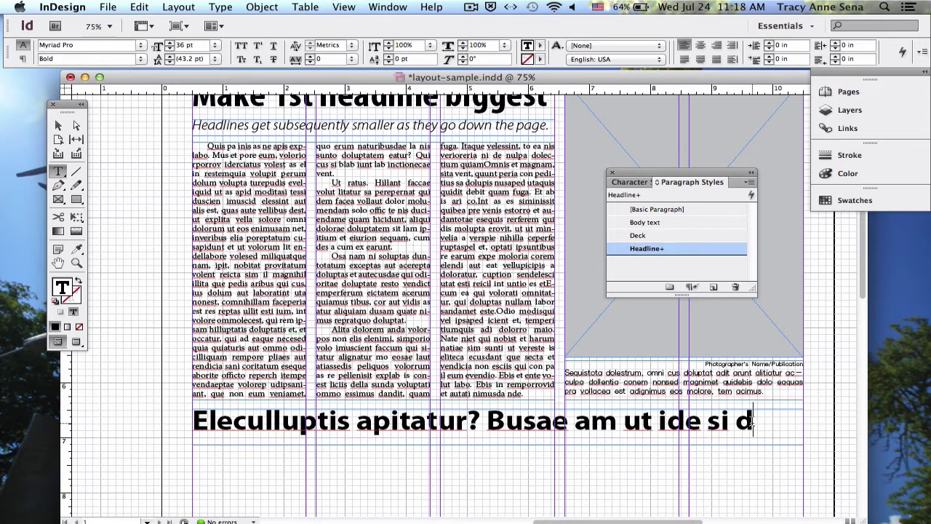
type("due")
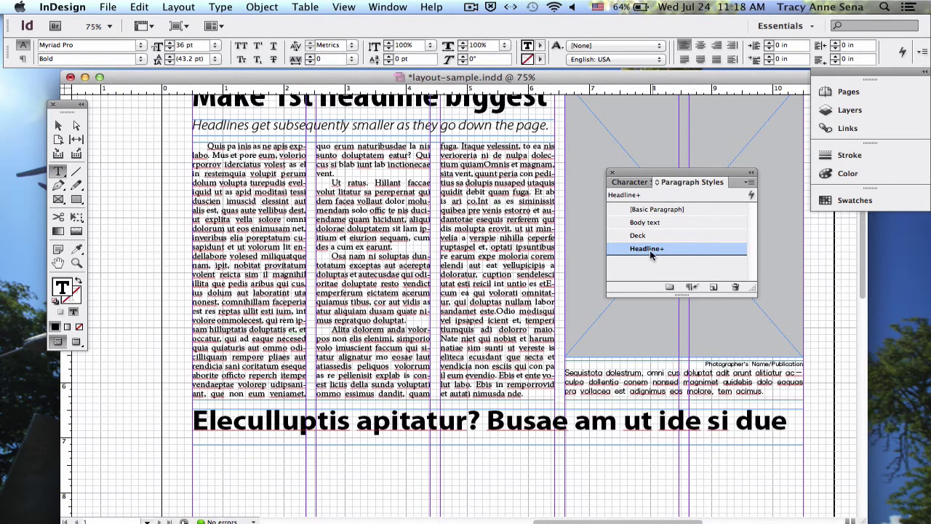
triple_click(568, 420)
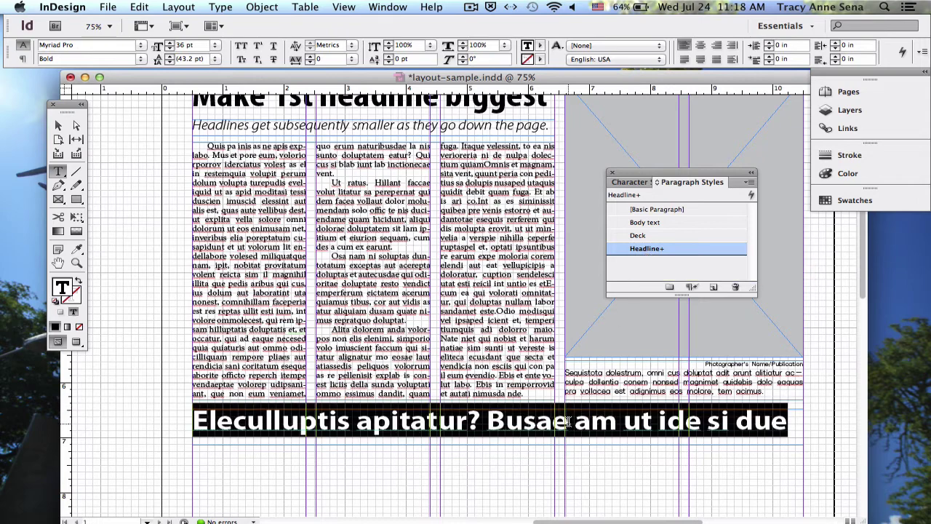
left_click(142, 59)
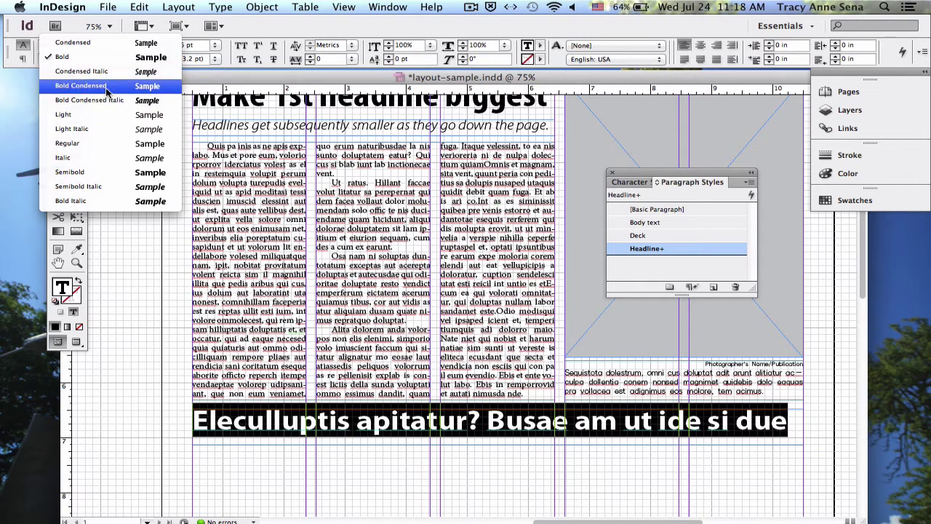
left_click(67, 143)
scroll(354, 202, "down", 5)
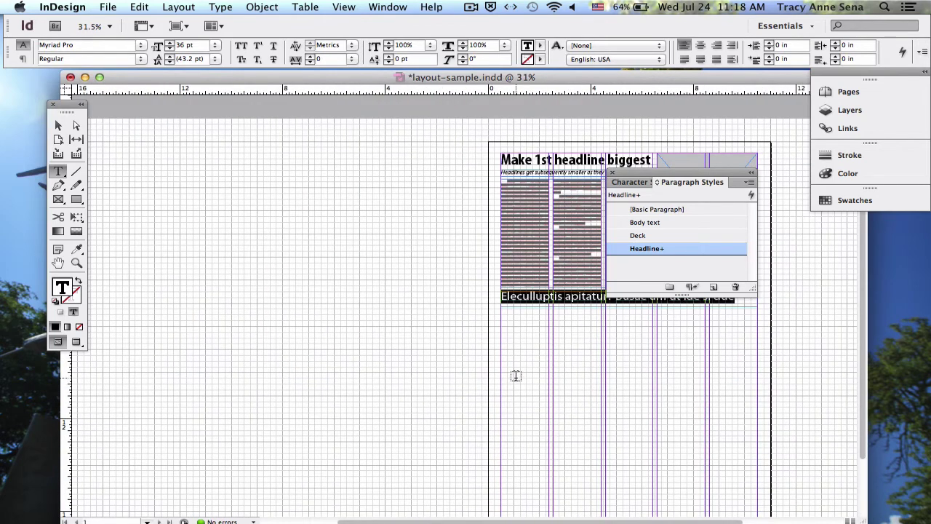
key("Escape")
key("z")
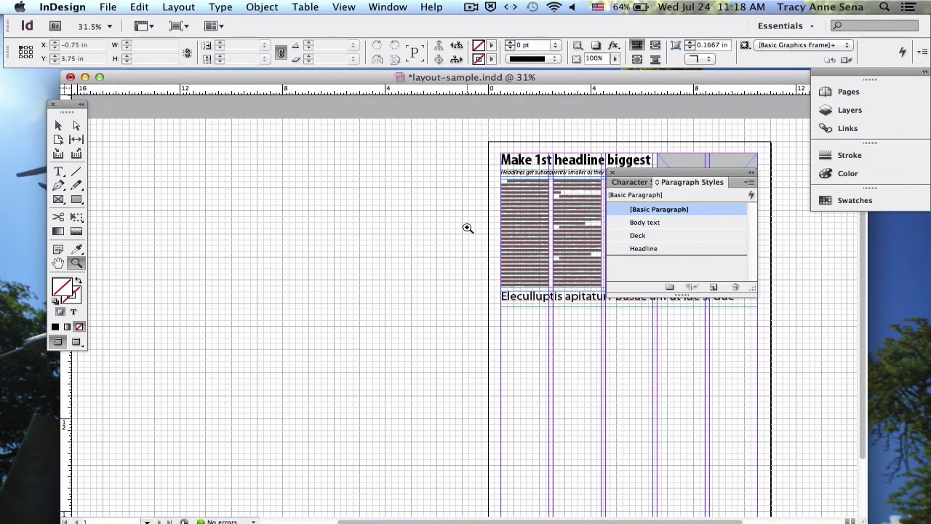
left_click_drag(440, 222, 811, 353)
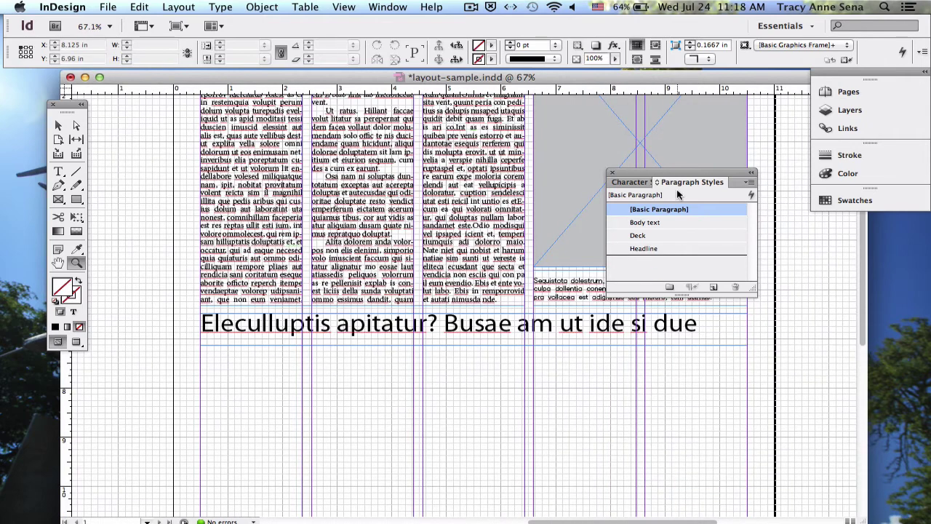
left_click(575, 333)
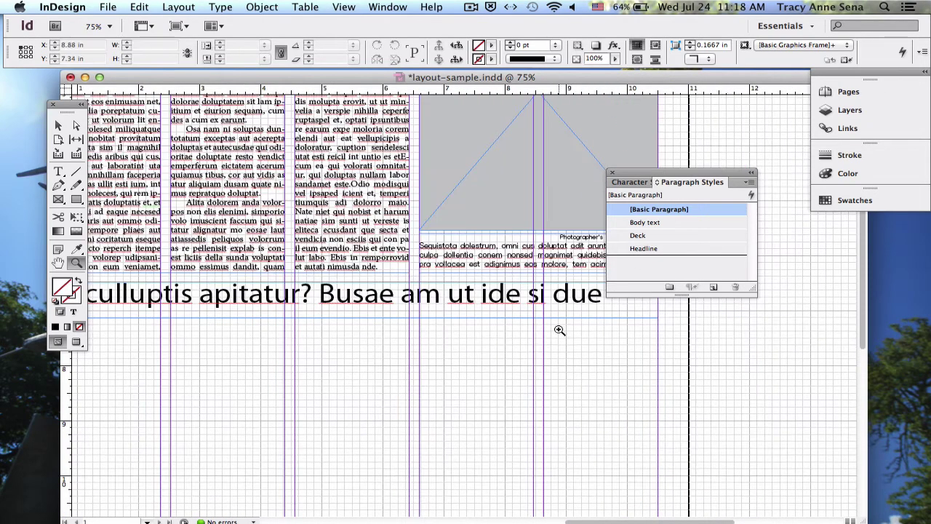
double_click(306, 300)
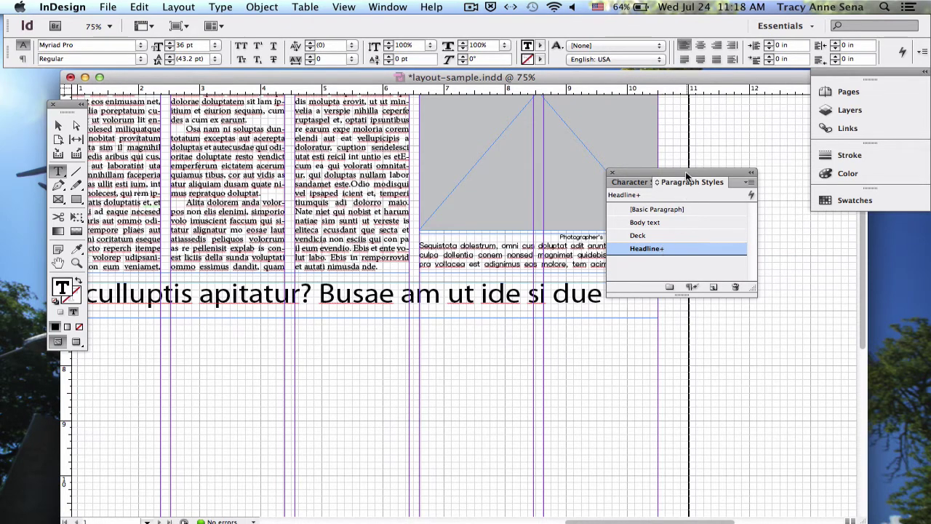
left_click_drag(688, 175, 752, 157)
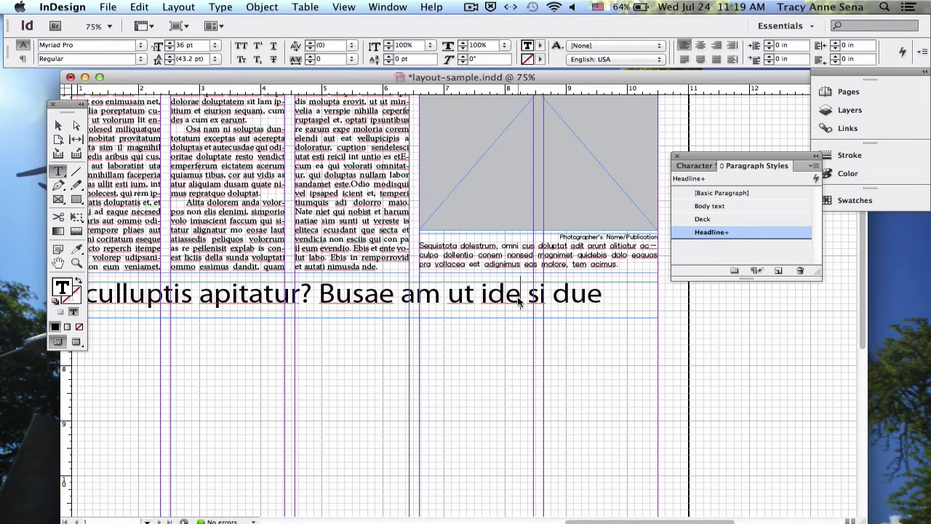
left_click(726, 231, "alt")
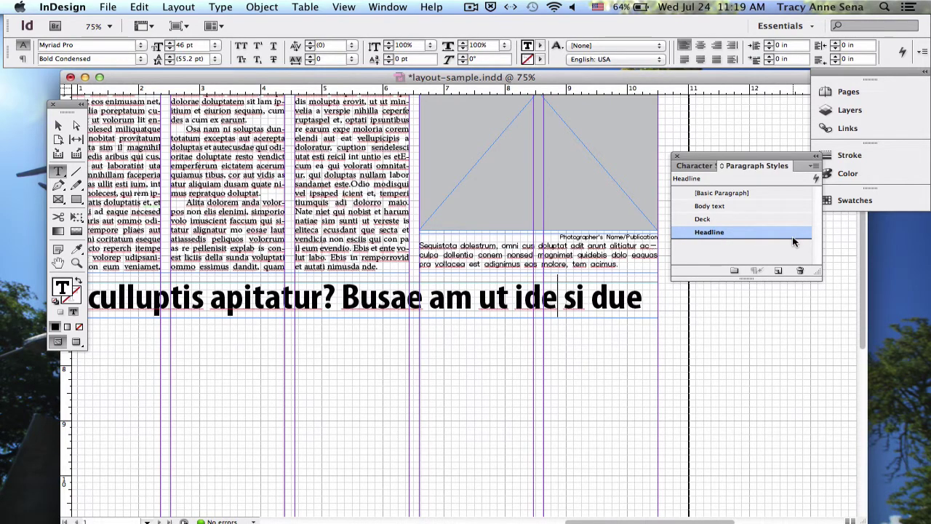
key("super+z")
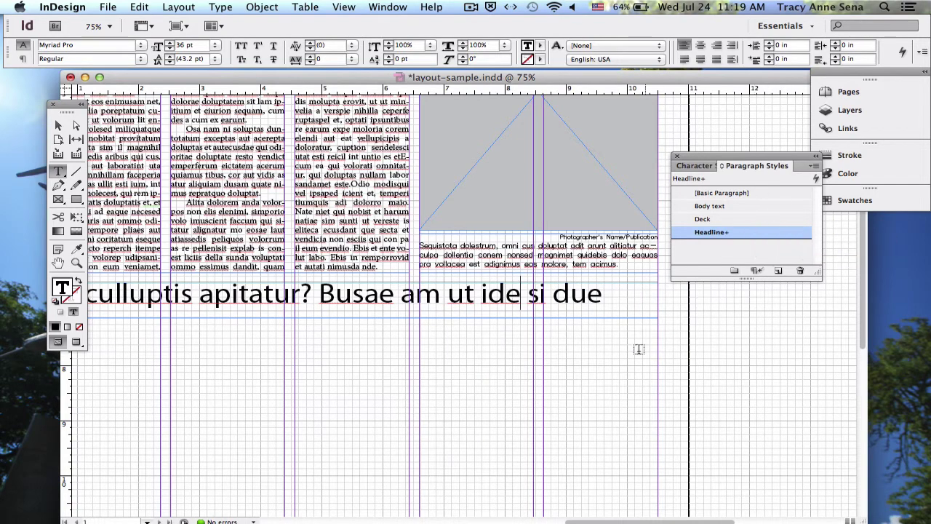
left_click(611, 361)
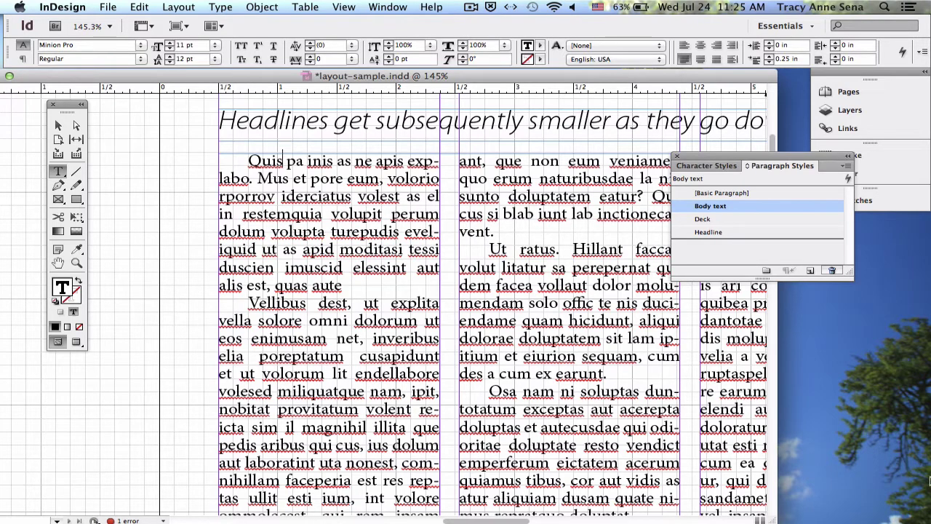
Step: Create the 'Body text w drop cap' style with a 3-line, 1-character drop cap and save it
left_click(846, 168)
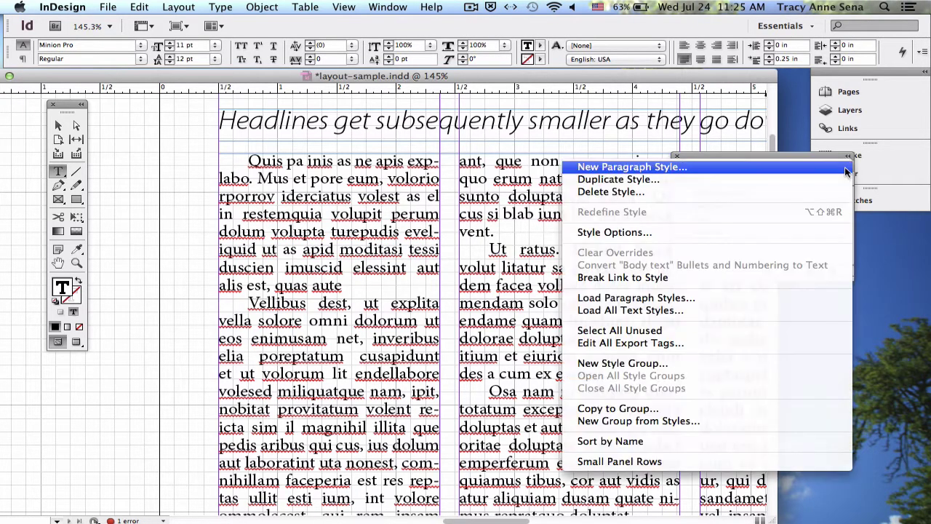
left_click(793, 167)
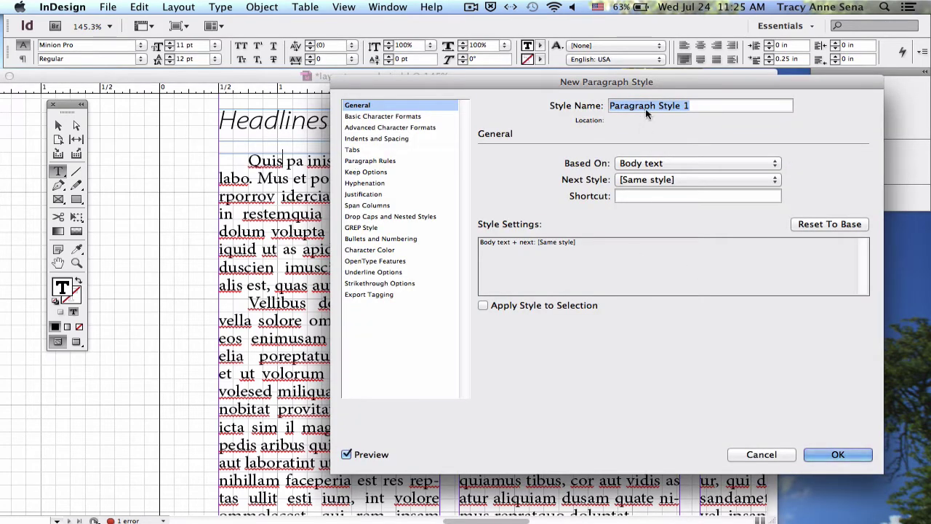
type("Bo")
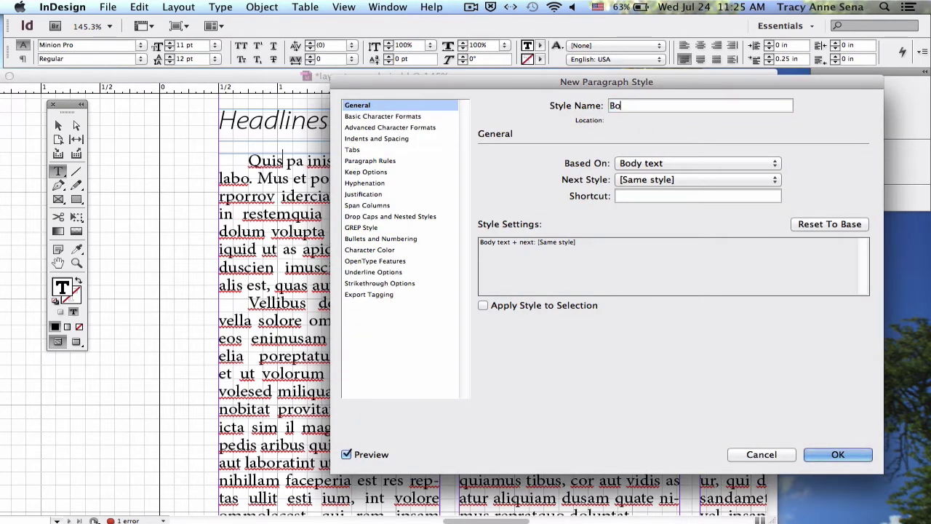
type("dy text w drop cap")
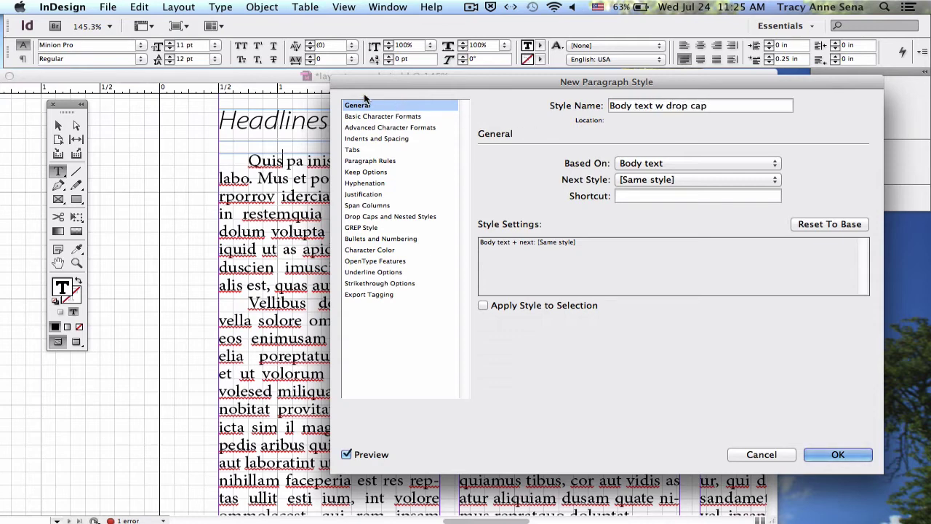
left_click(364, 217)
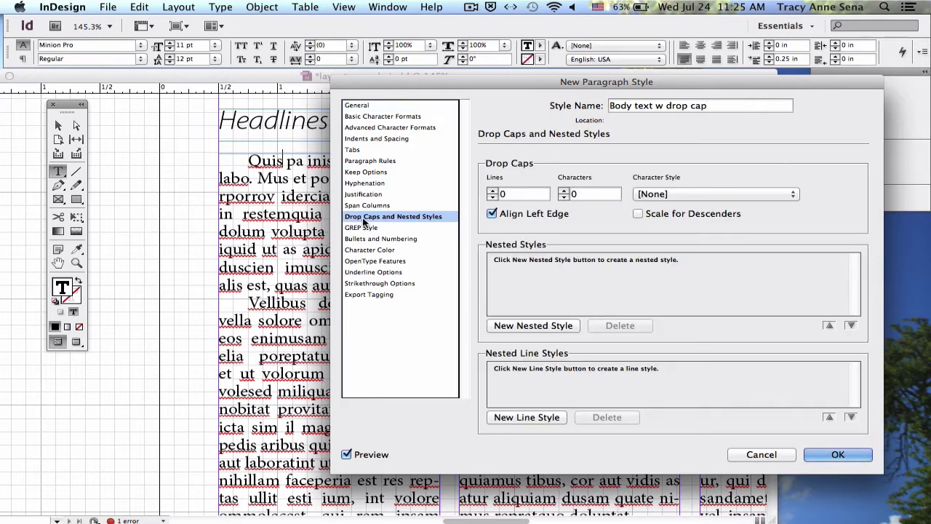
left_click(493, 190)
left_click(492, 190)
left_click(492, 191)
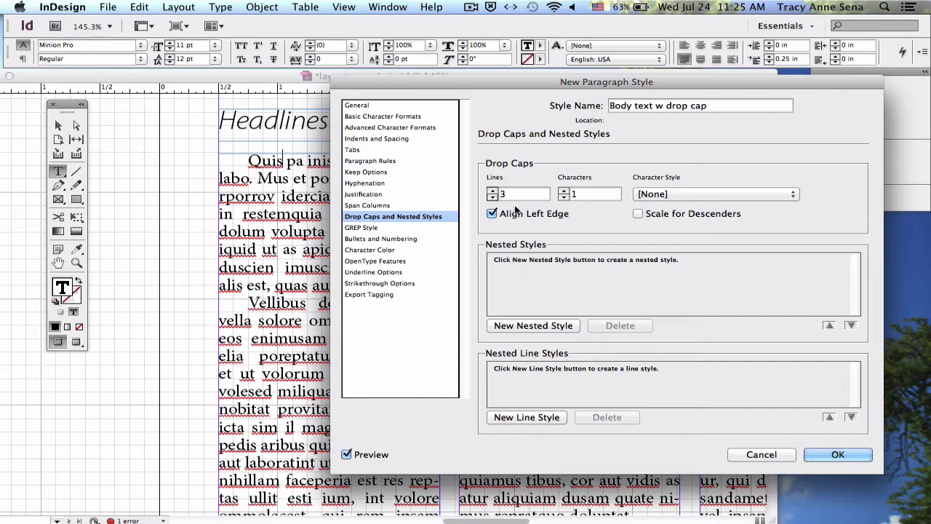
left_click(830, 451)
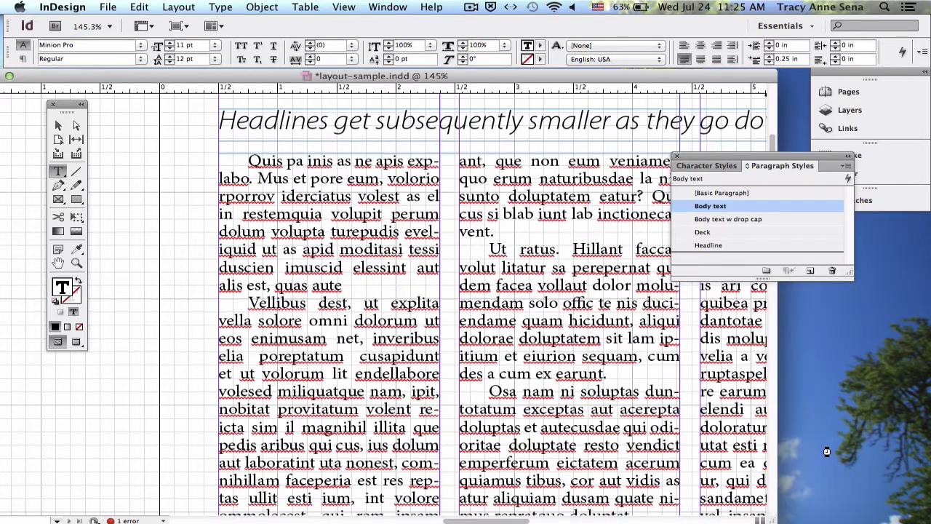
Step: Apply the Body text w drop cap style to the first body paragraph, giving it a three-line Q
left_click(713, 218)
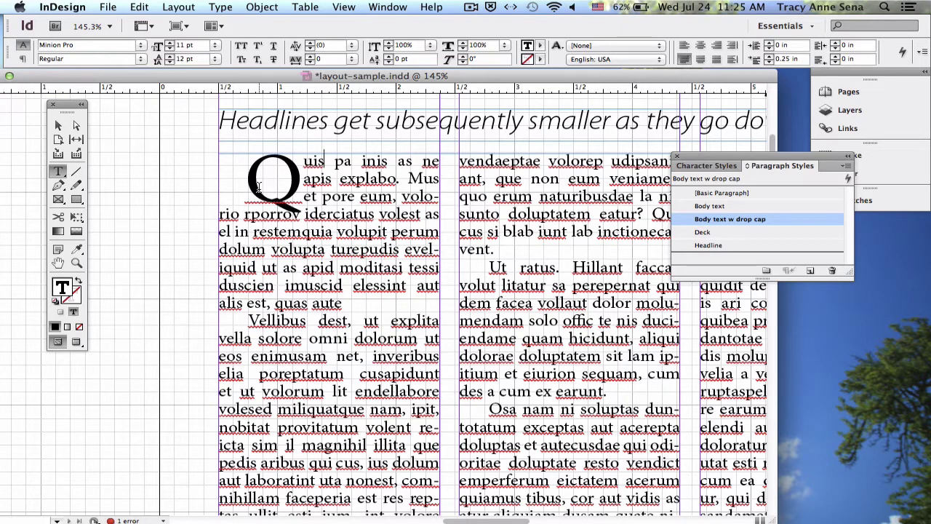
Step: Set the Body text w drop cap style's First Line Indent to 0 in
double_click(721, 220)
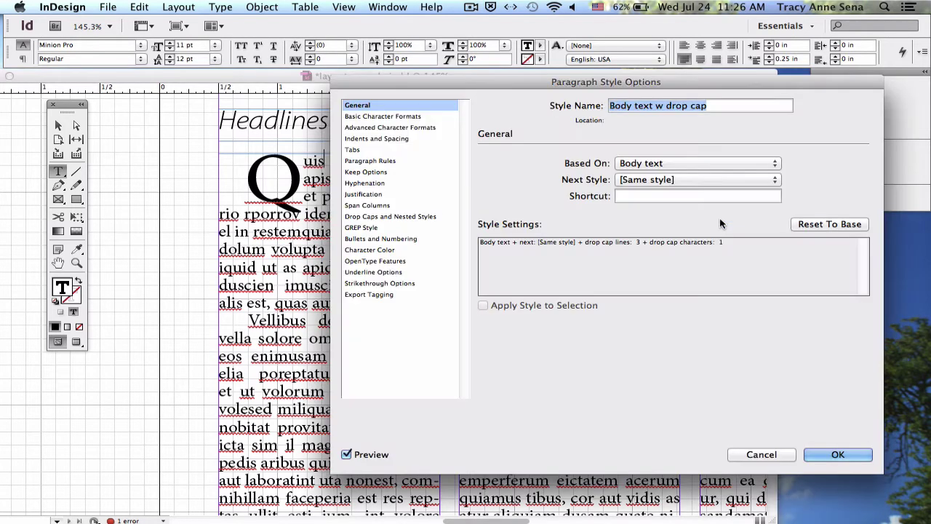
left_click(378, 139)
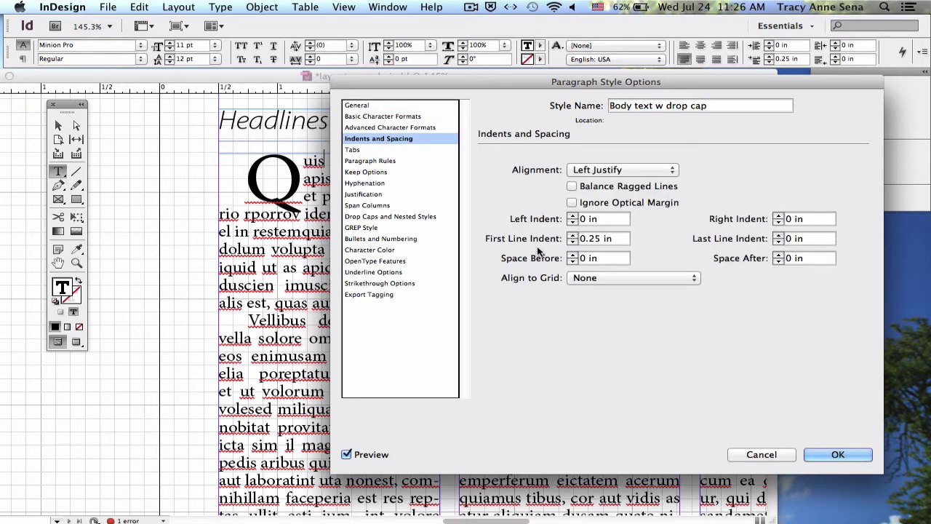
left_click(571, 242)
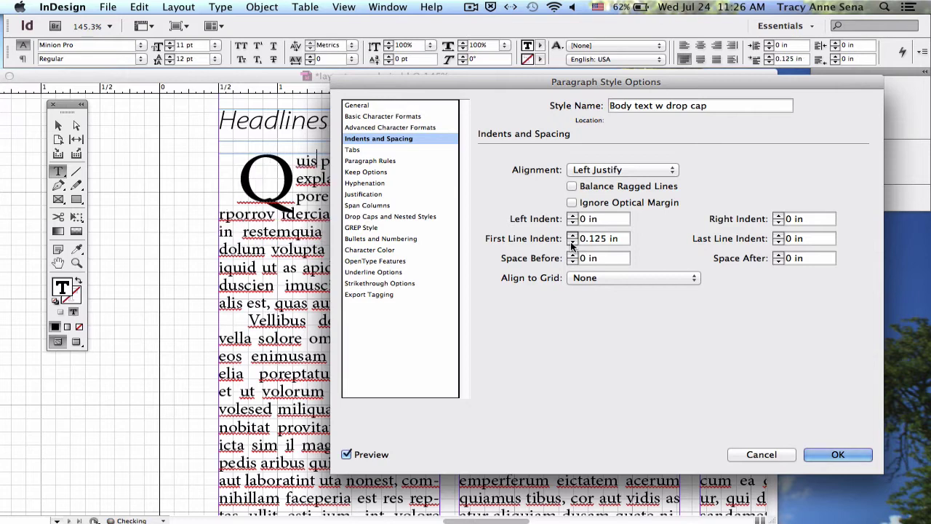
left_click(571, 242)
left_click(572, 243)
left_click(572, 242)
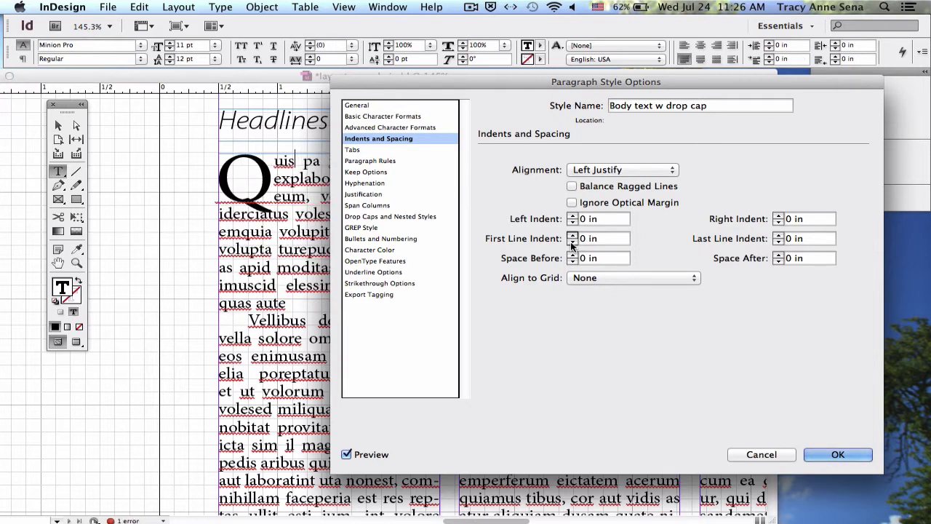
left_click(837, 454)
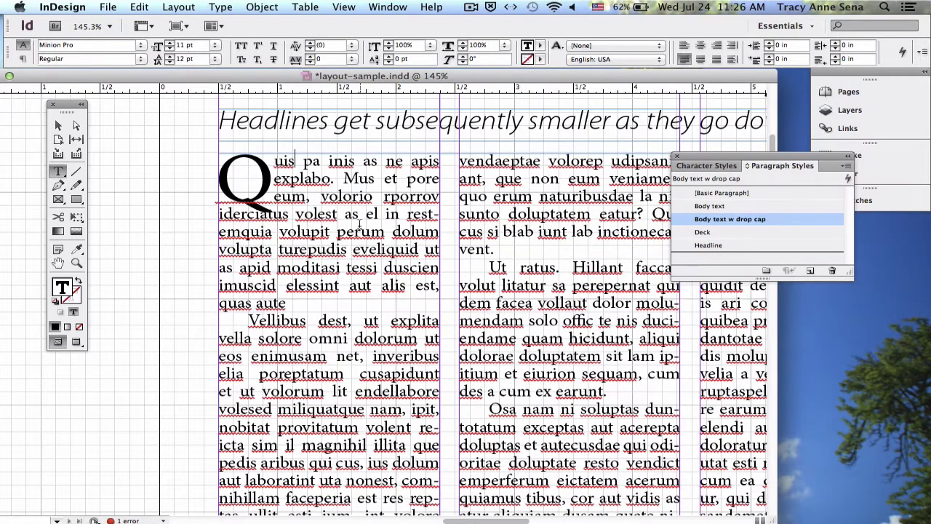
Step: Apply Body text w drop cap to the 'Ut ratus' and 'Osa nam' paragraphs for U and O drop caps
left_click(493, 271)
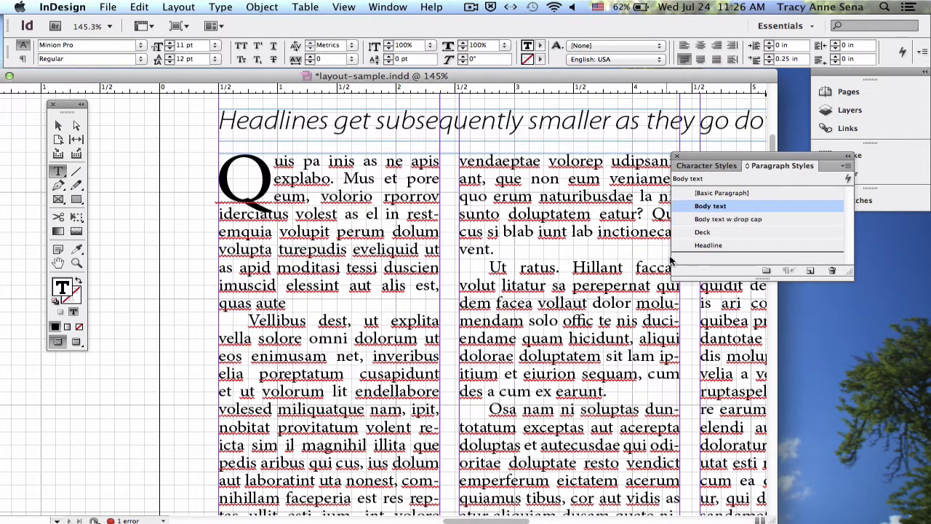
left_click(708, 220)
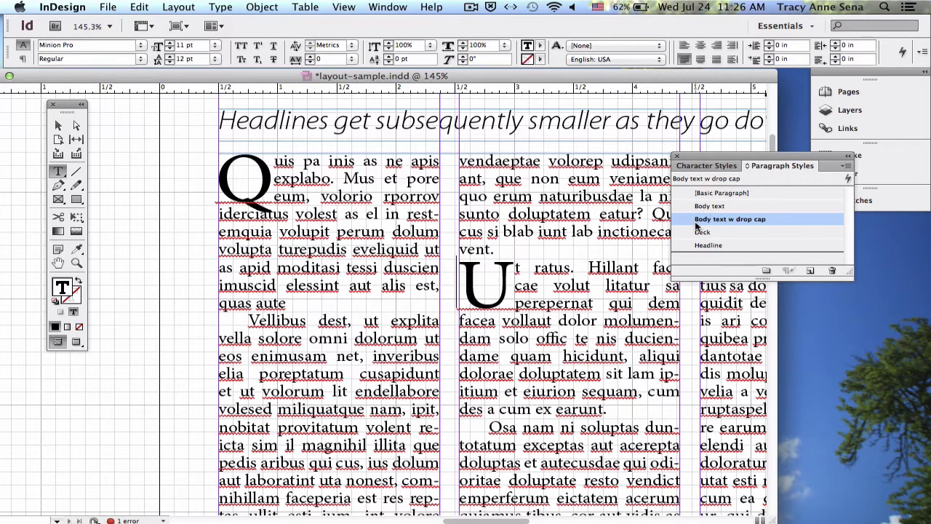
left_click(717, 206)
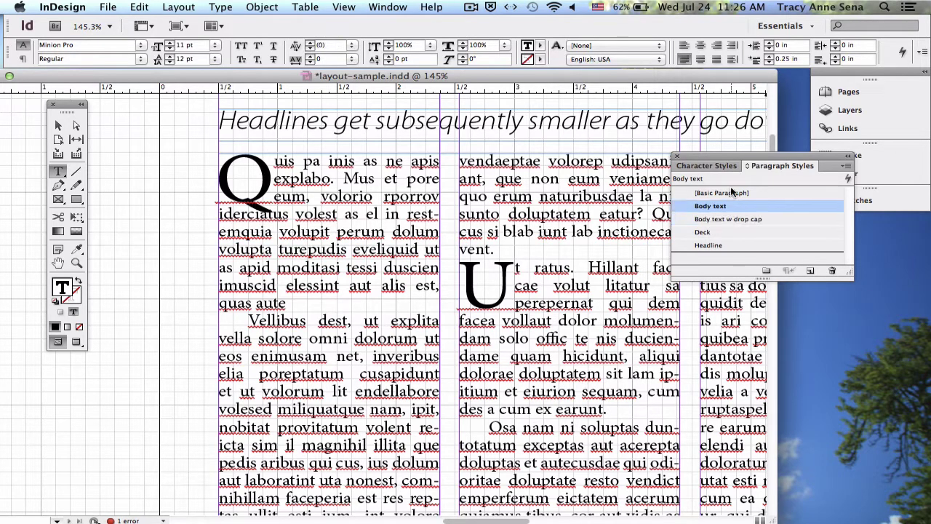
left_click(716, 219)
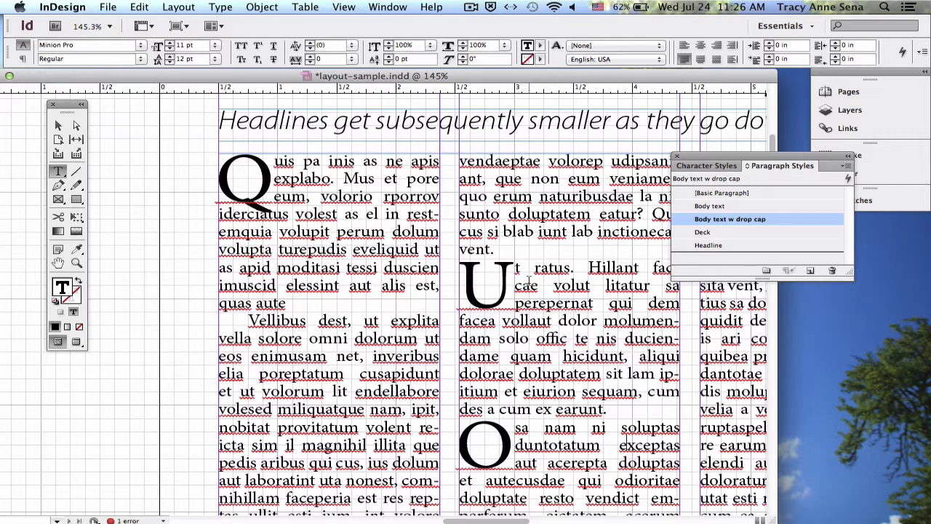
left_click_drag(526, 284, 586, 418)
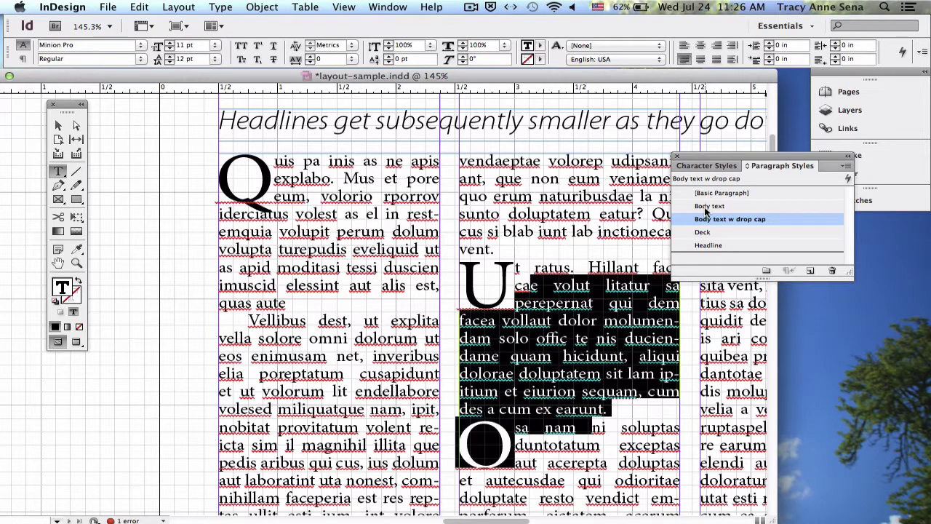